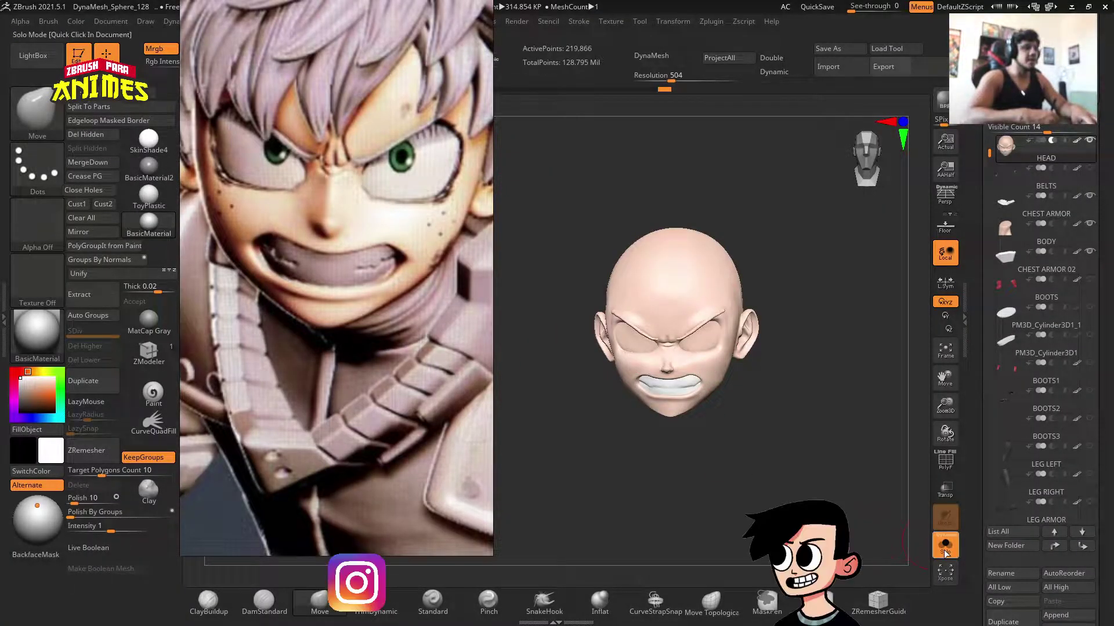
Solo the head with its polygroup wireframe displayed, hiding the body and armour.
key("shift+f")
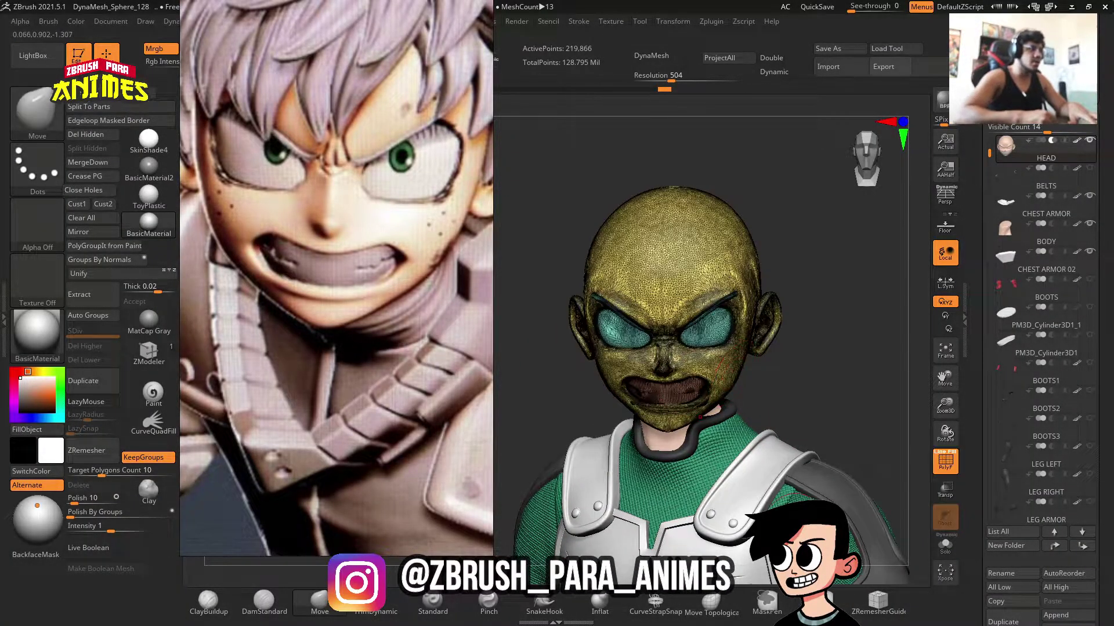
left_click(944, 545)
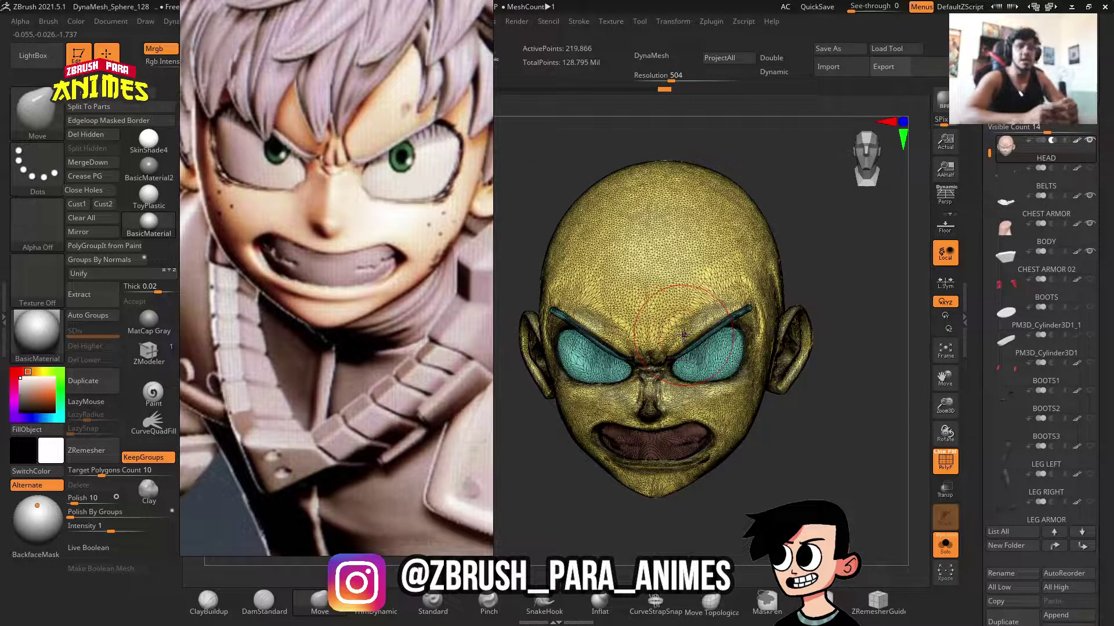
scroll(682, 335, "up", 3)
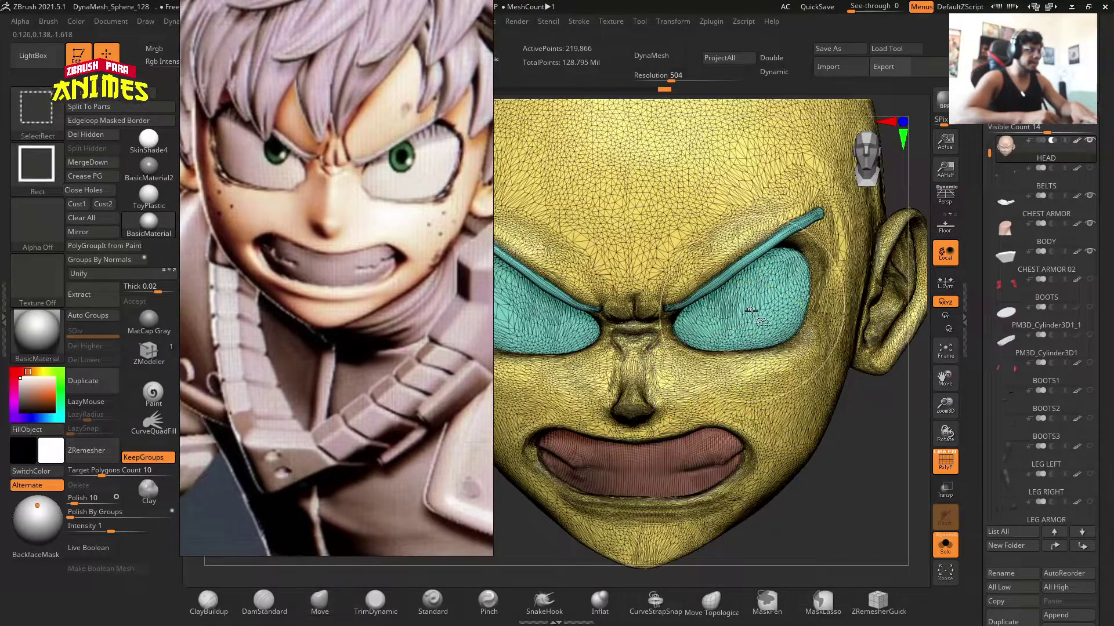
Inspect the isolated eye and mouth polygroups, then restore the full head and turn off PolyF.
left_click(754, 313, "ctrl+shift")
scroll(786, 348, "down", 2)
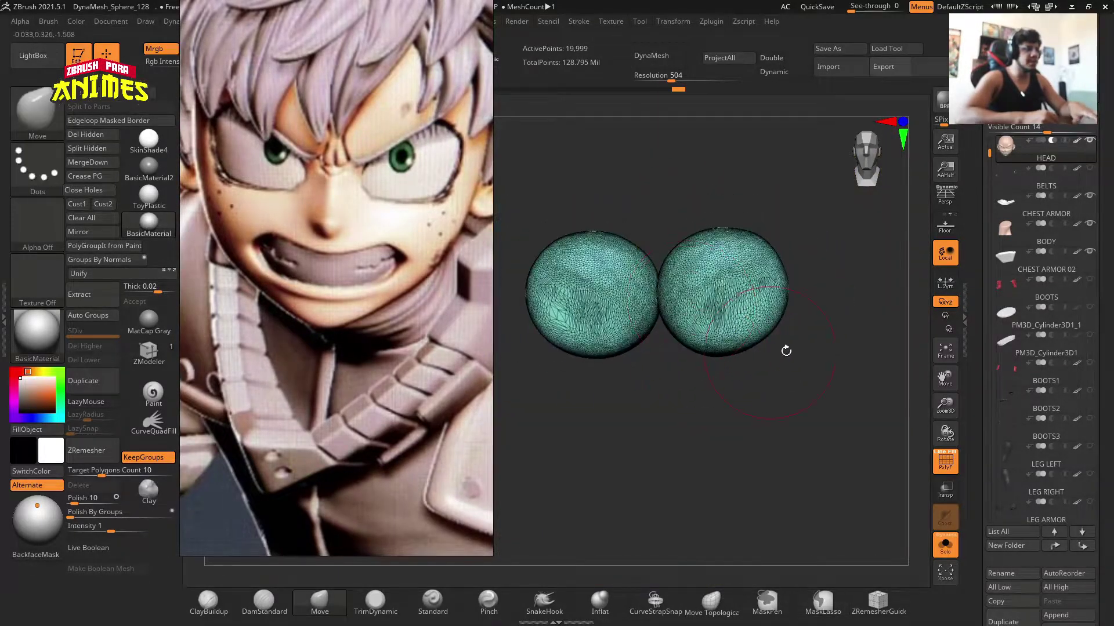
left_click(791, 405, "ctrl+shift")
left_click(651, 433, "ctrl+shift")
left_click(792, 423, "ctrl+shift")
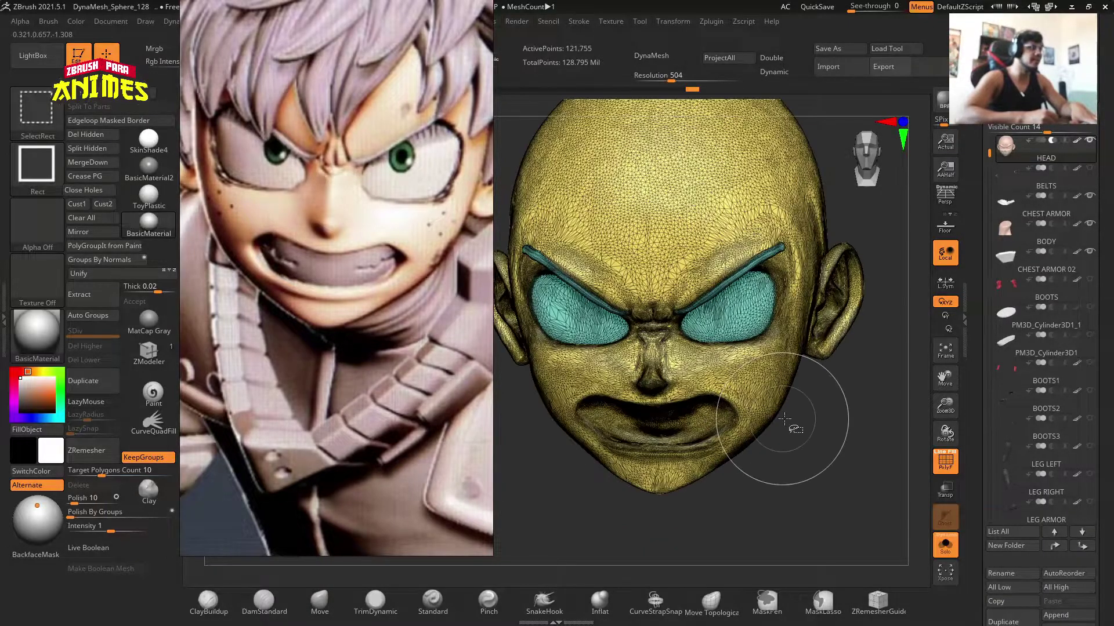
key("b")
key("m")
key("v")
scroll(672, 366, "down", 3)
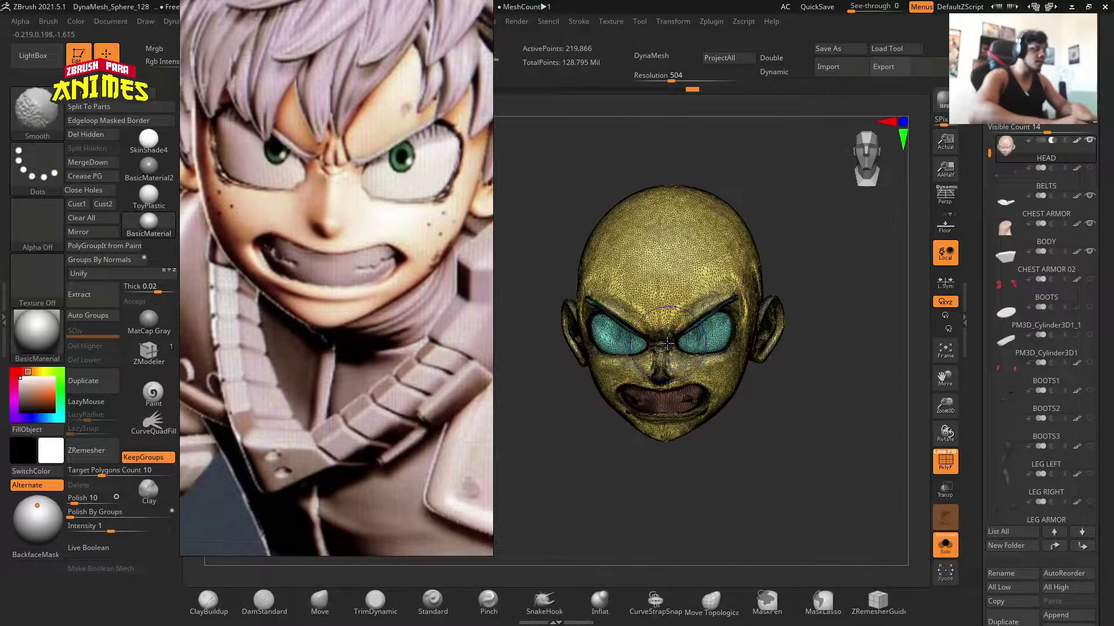
key("shift+f")
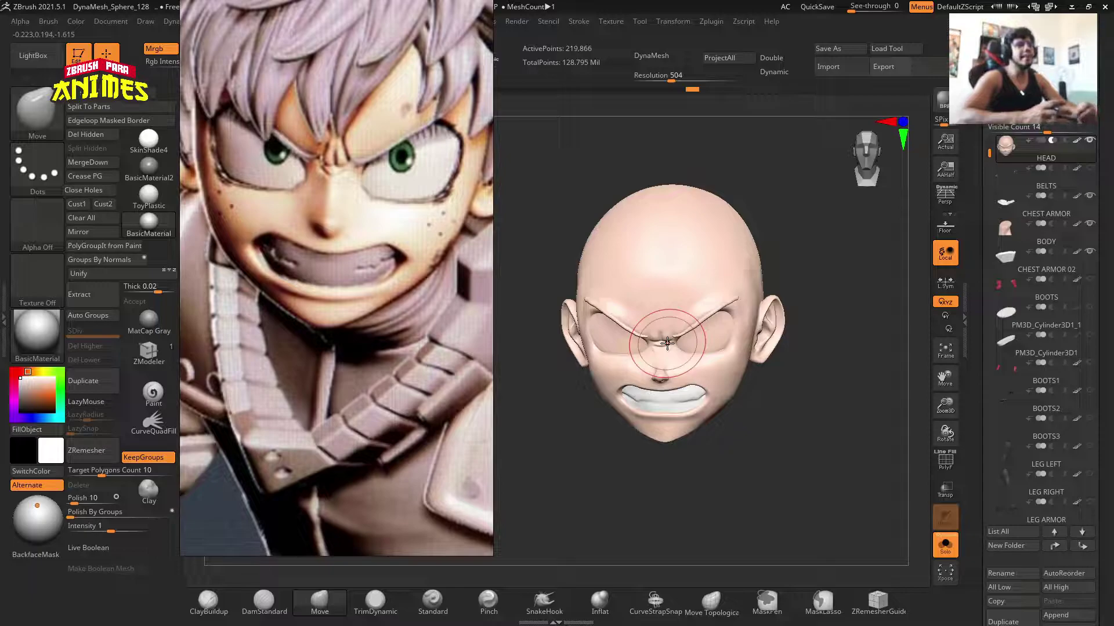
left_click_drag(667, 343, 693, 303)
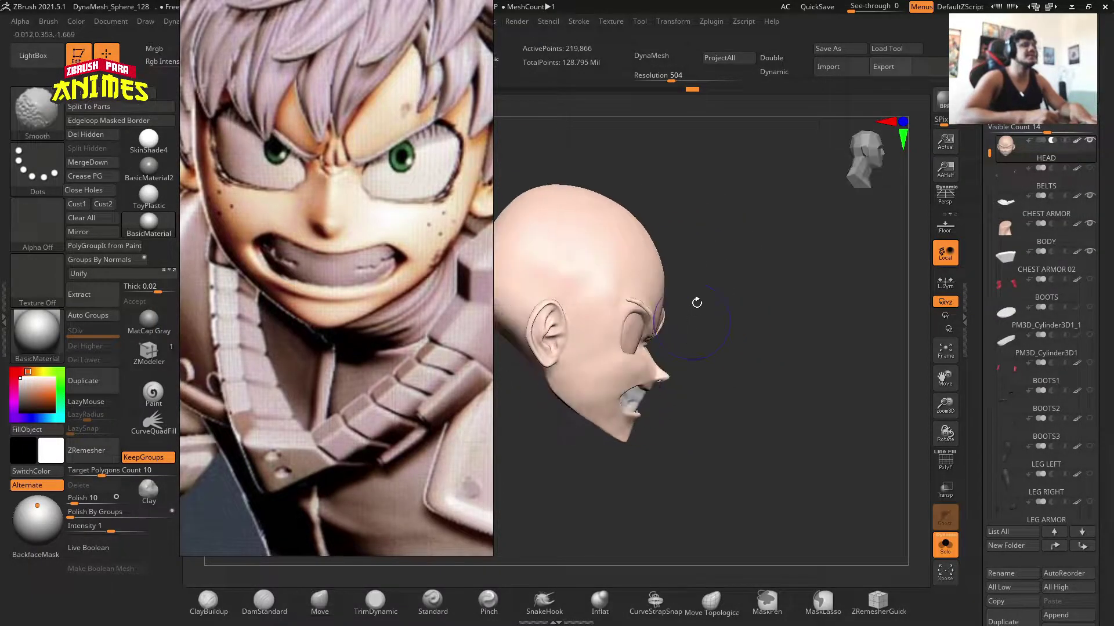
left_click_drag(533, 154, 683, 560, "ctrl+shift")
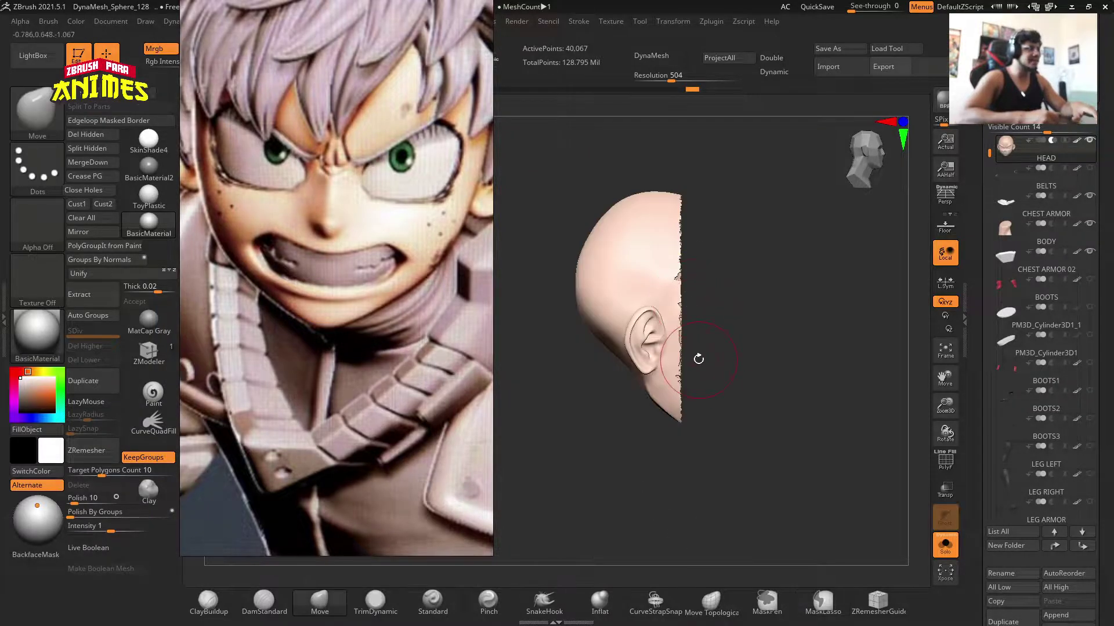
left_click_drag(696, 361, 615, 360)
left_click_drag(590, 403, 607, 453, "ctrl+shift")
left_click(643, 390, "ctrl+shift")
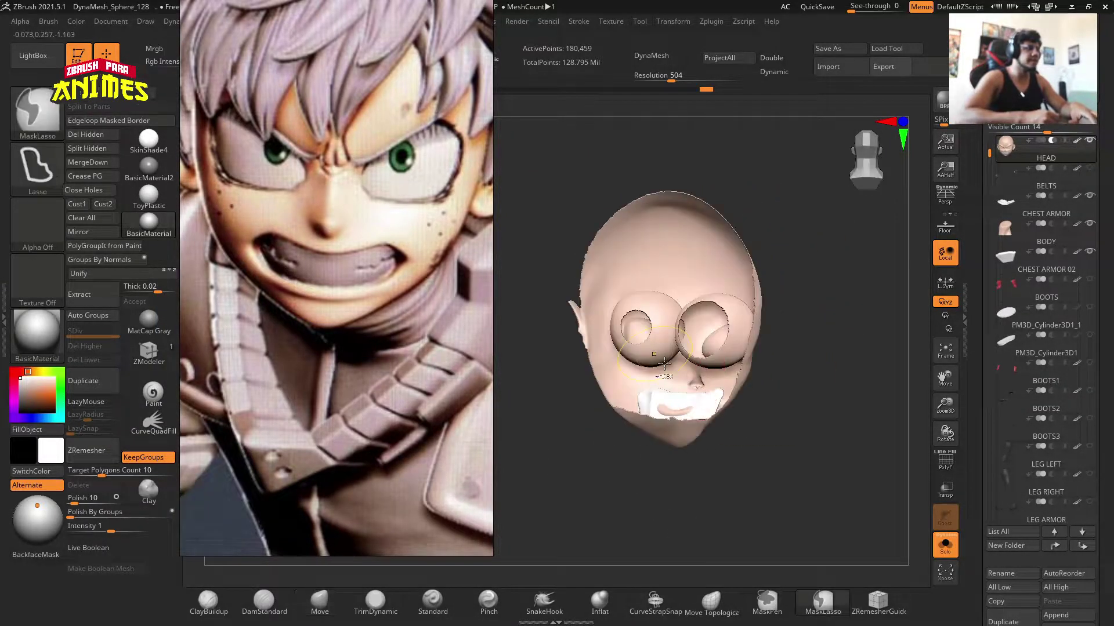
mouse_move(643, 390)
left_mouse_down("alt")
mouse_move(689, 438)
mouse_move(642, 367)
mouse_move(677, 332)
mouse_move(632, 307)
left_mouse_up("alt")
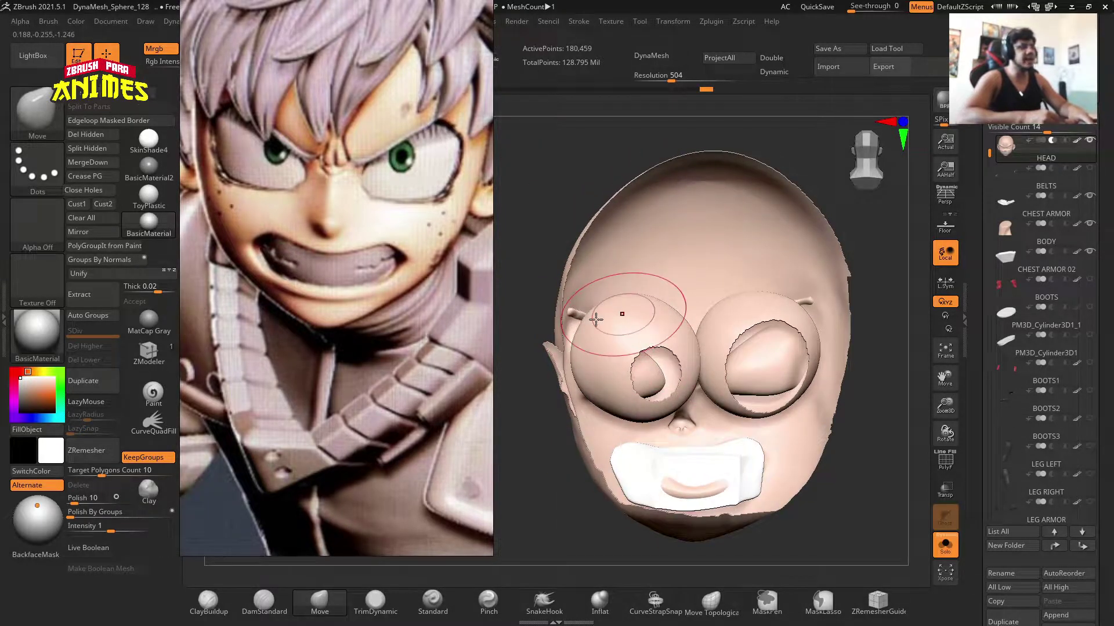
right_click_drag(685, 498, 674, 493)
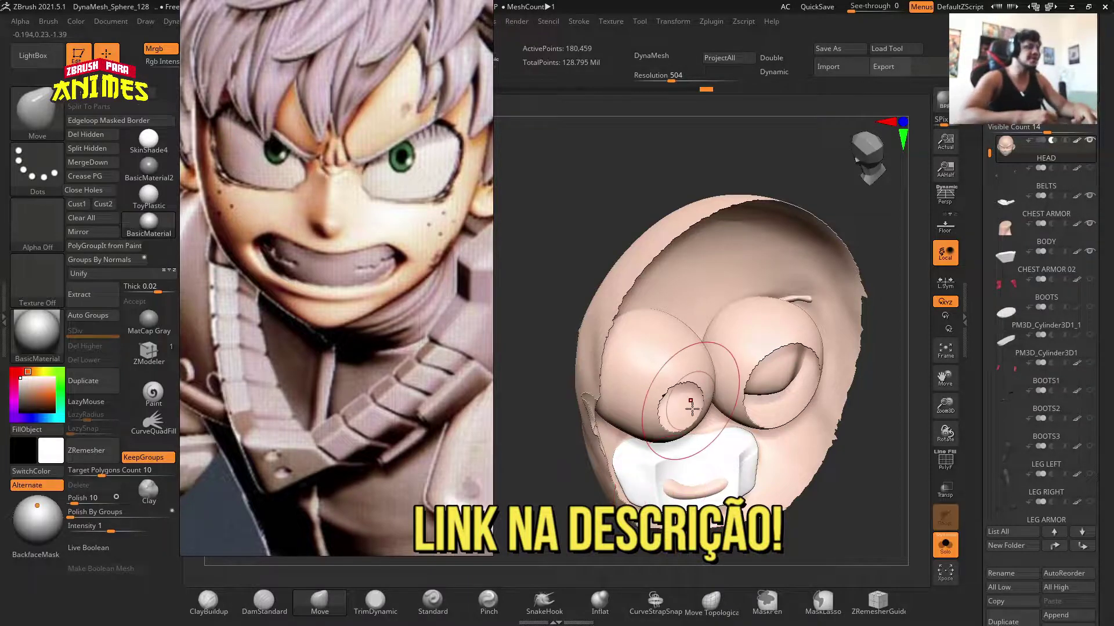
right_click_drag(675, 493, 827, 307)
key("ctrl")
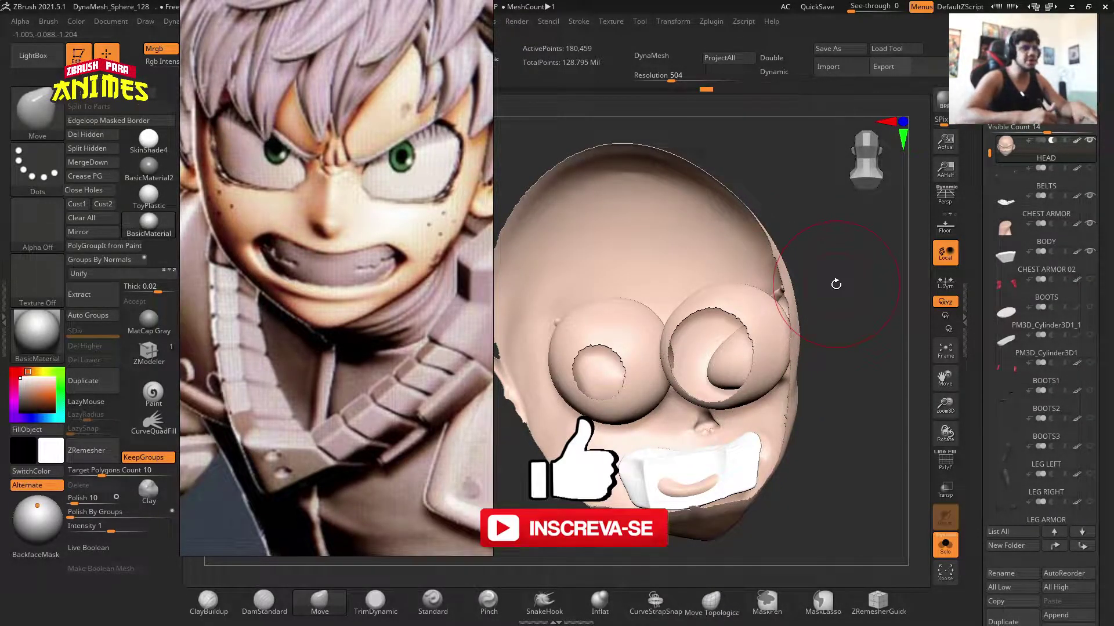
right_click_drag(841, 293, 686, 348)
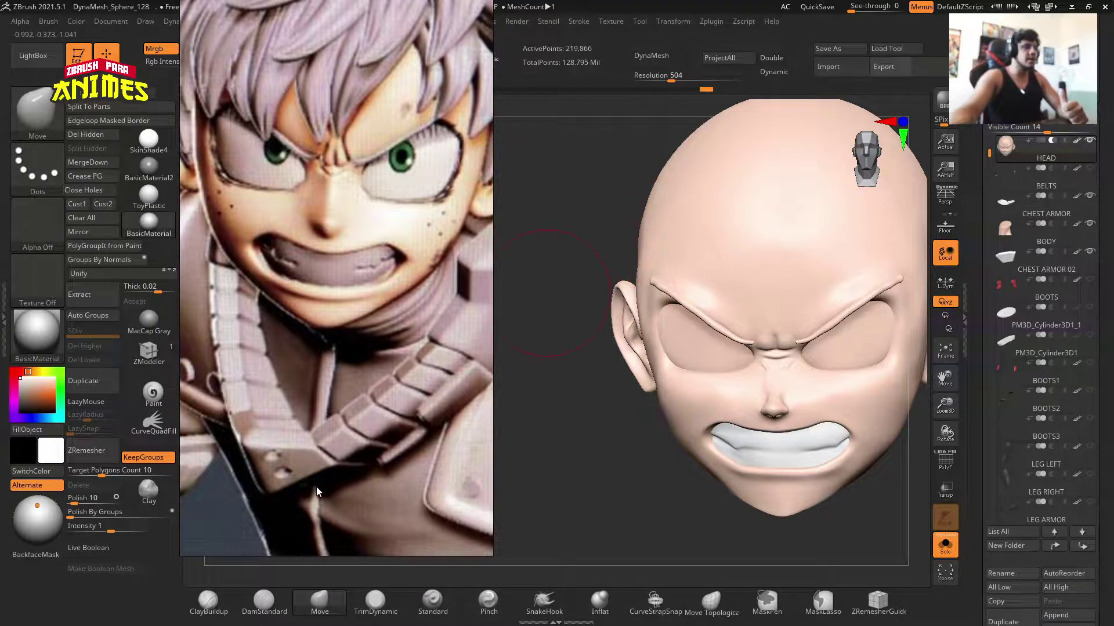
Reposition the Deku reference image on screen.
left_click_drag(318, 492, 330, 355)
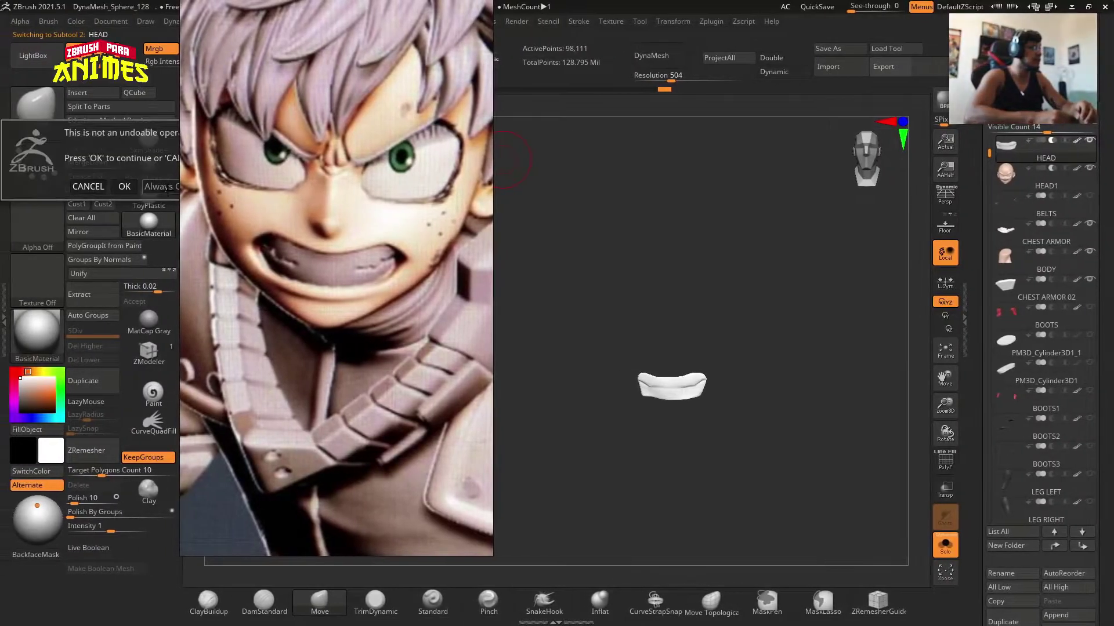
Merge HEAD1 down into HEAD, then solo the head again with polygroups shown.
left_click(124, 187)
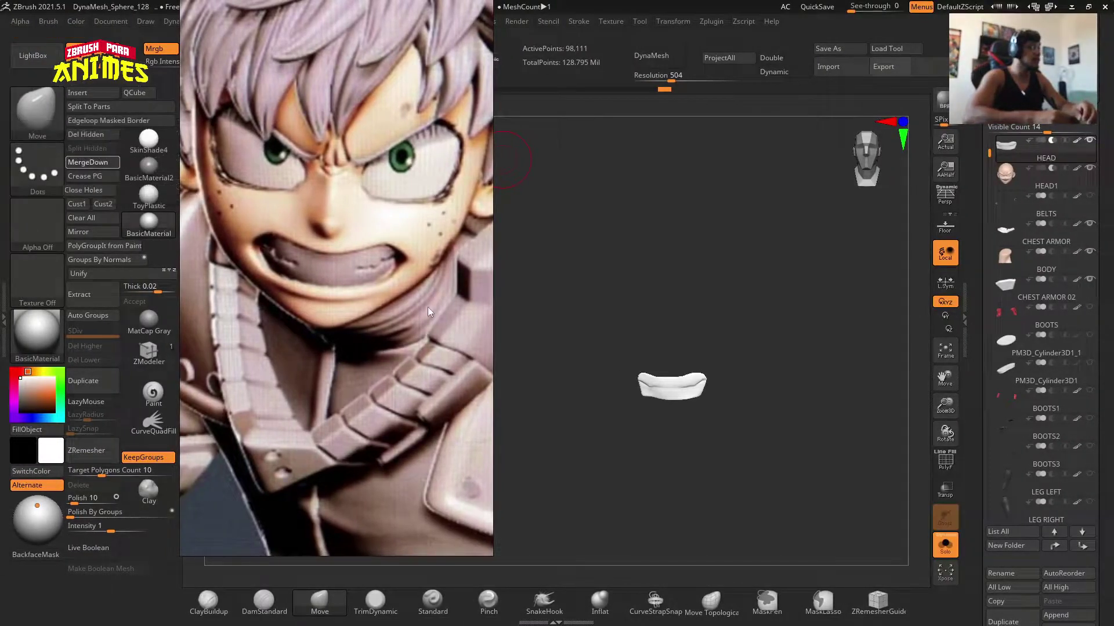
left_click(945, 545)
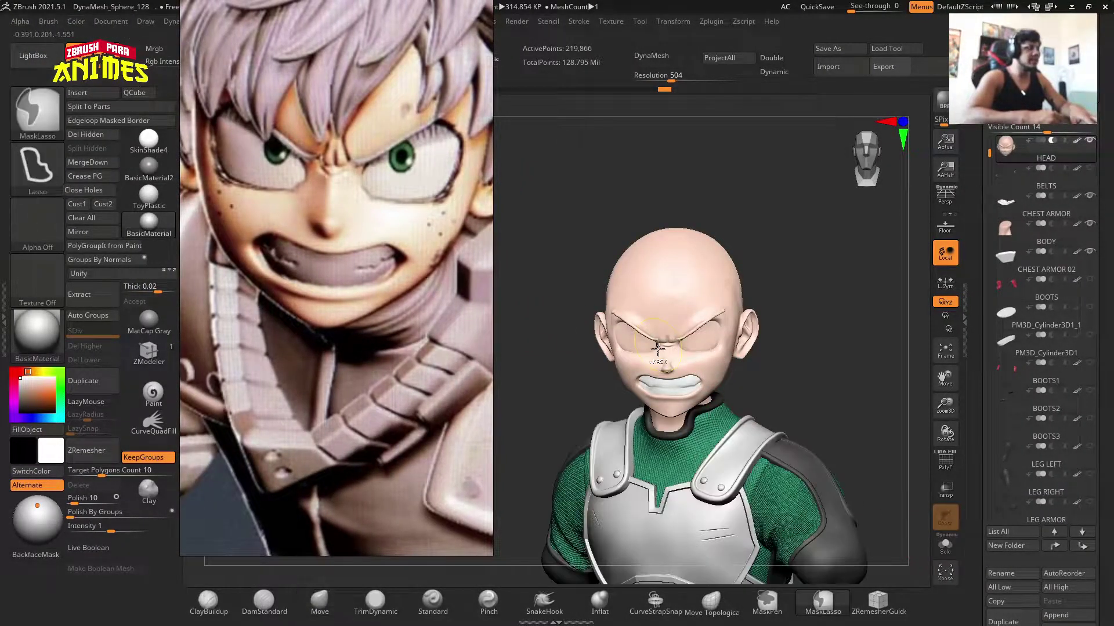
key("shift+f")
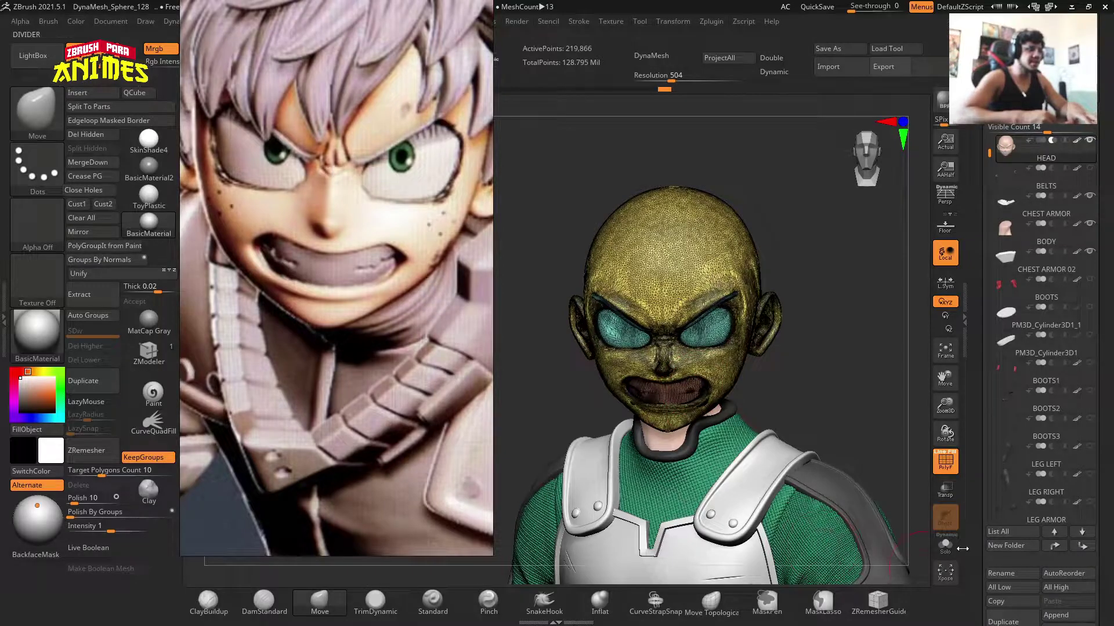
left_click(945, 545)
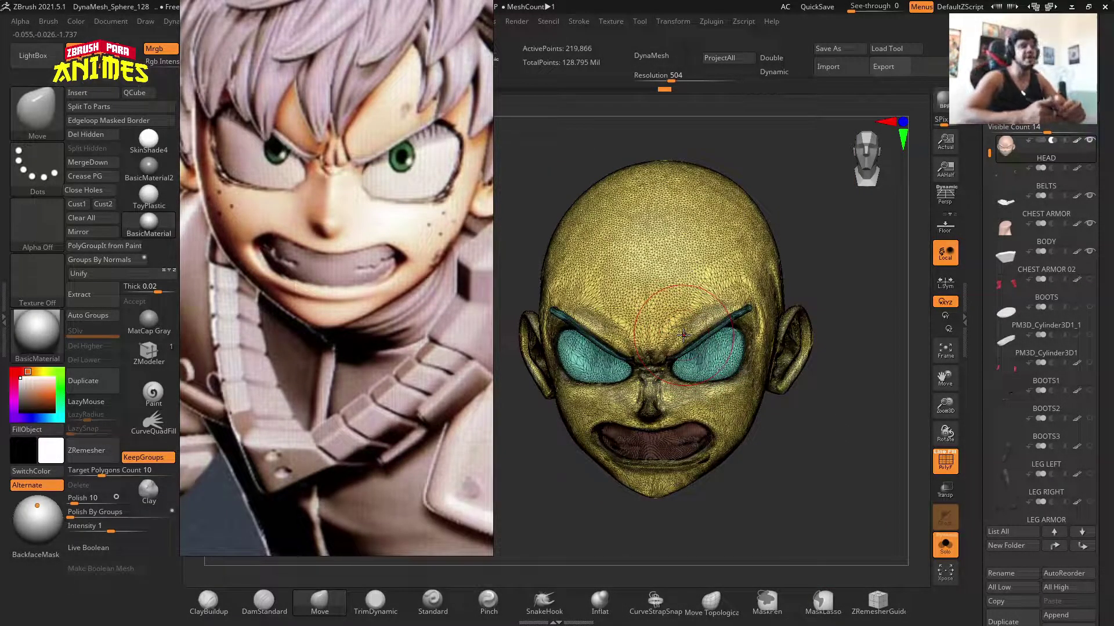
Check the eye and mouth polygroups in isolation, then frame the full head with PolyF off.
right_click_drag(683, 335, 705, 385, "ctrl")
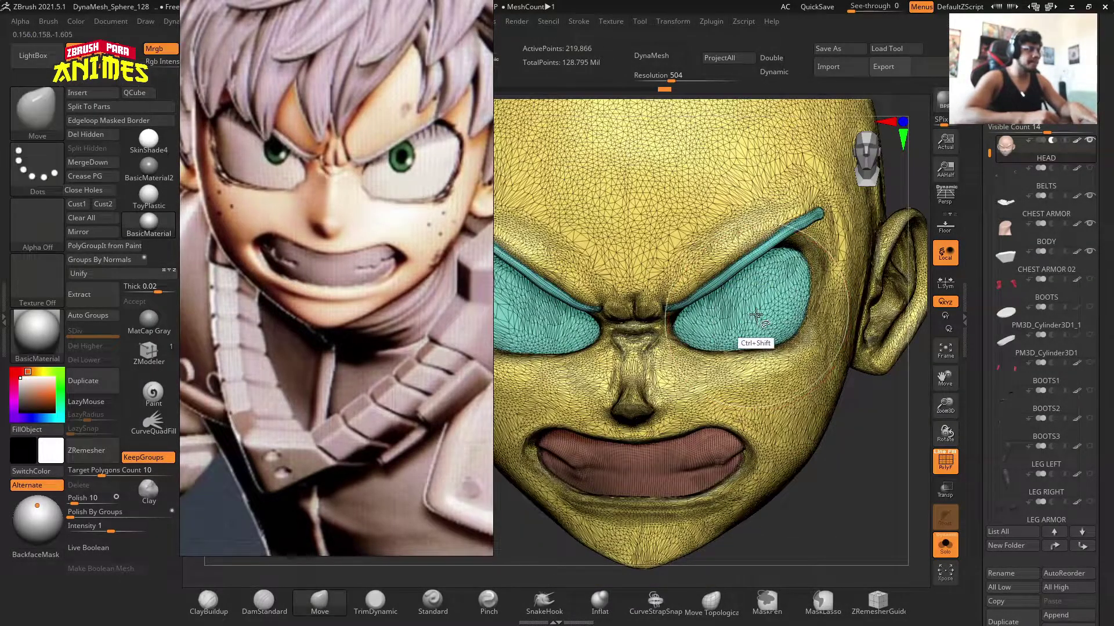
left_click(753, 314, "ctrl+shift")
key("f")
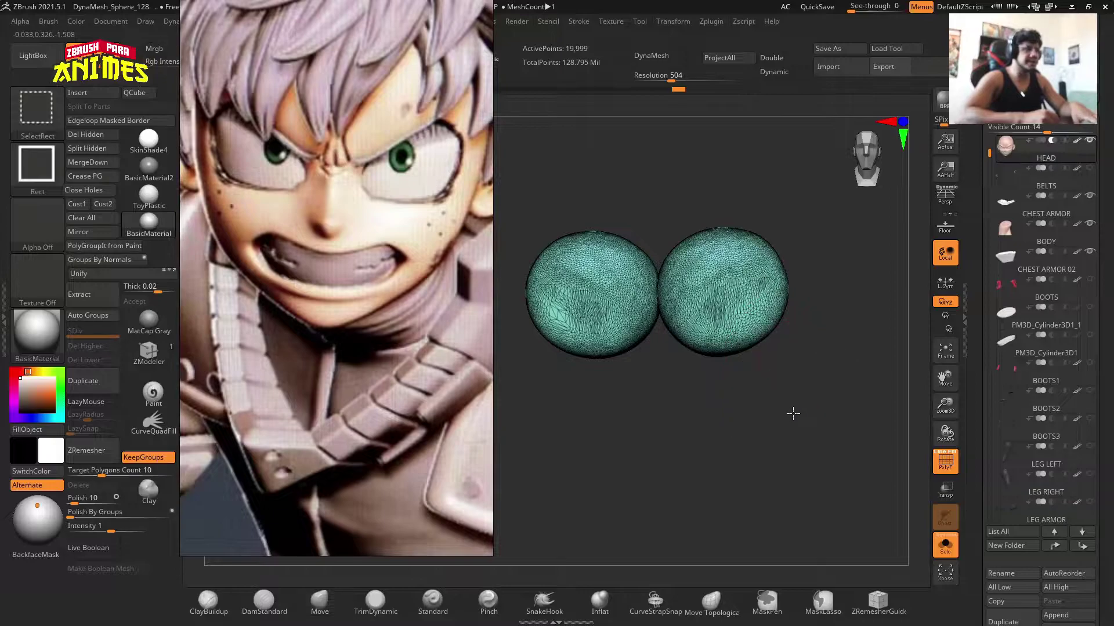
left_click(791, 410, "ctrl+shift")
left_click(650, 430, "ctrl+shift")
left_click(820, 400, "ctrl+shift")
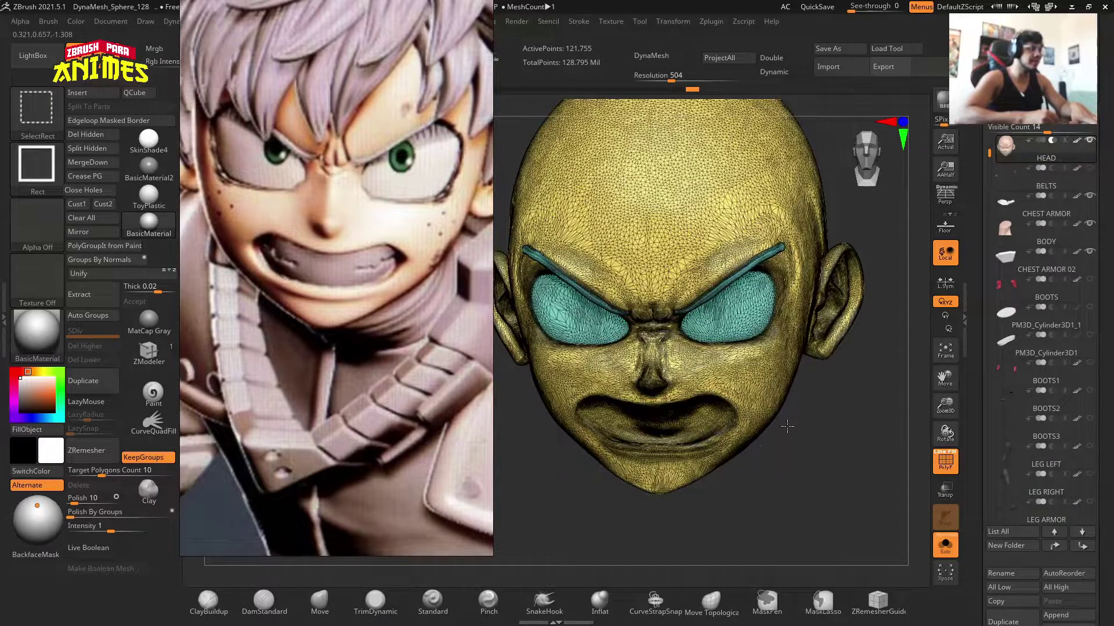
key("f")
key("shift+f")
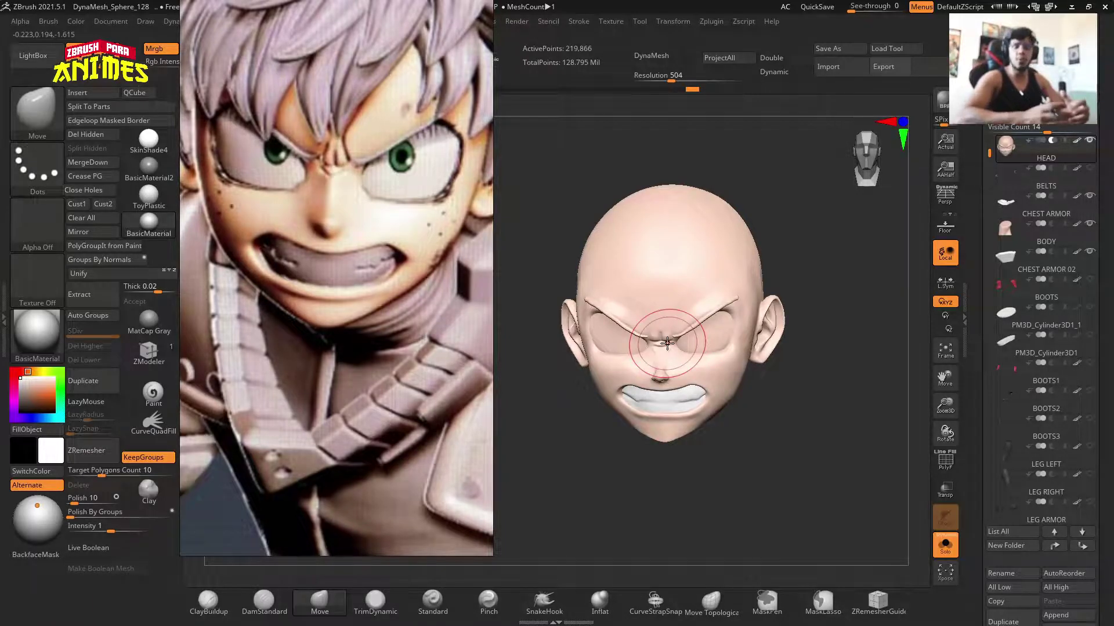
right_click_drag(667, 343, 685, 336)
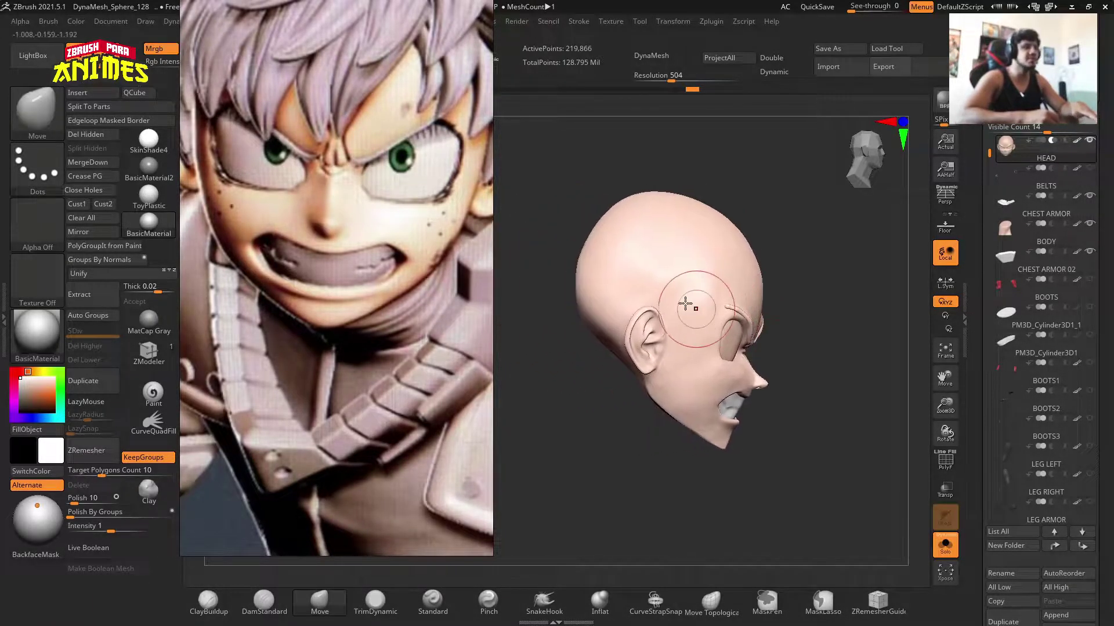
left_click_drag(533, 155, 683, 561, "ctrl+shift")
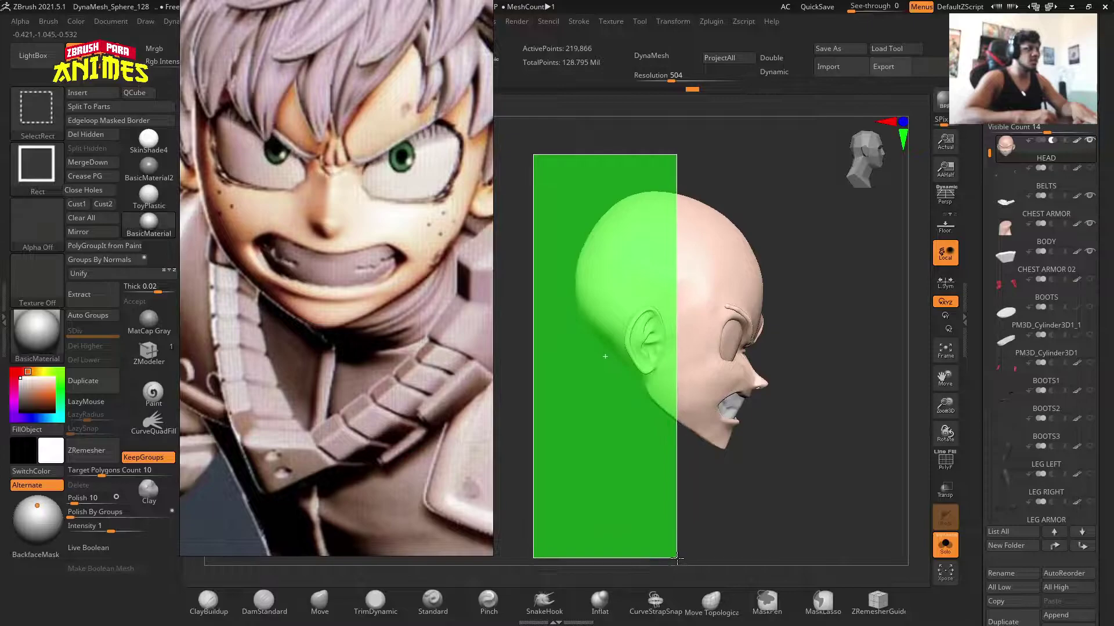
mouse_move(698, 360)
left_mouse_down()
mouse_move(615, 372)
mouse_move(592, 470)
left_mouse_up()
left_click(651, 390, "ctrl+shift")
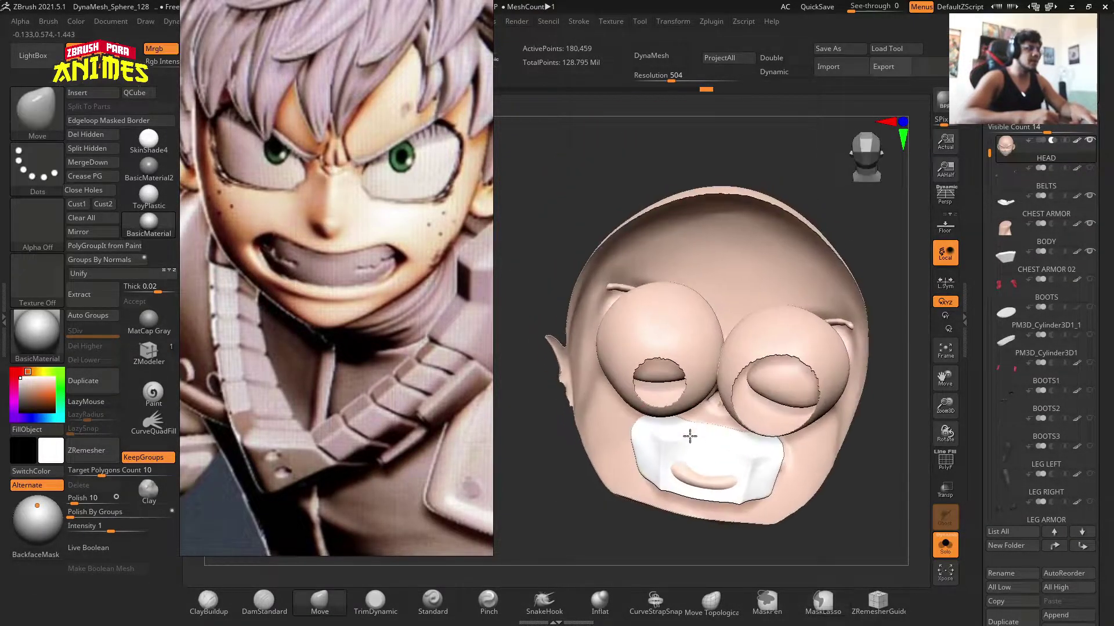
mouse_move(691, 437)
right_mouse_down("ctrl")
mouse_move(672, 332)
mouse_move(616, 305)
right_mouse_up("ctrl")
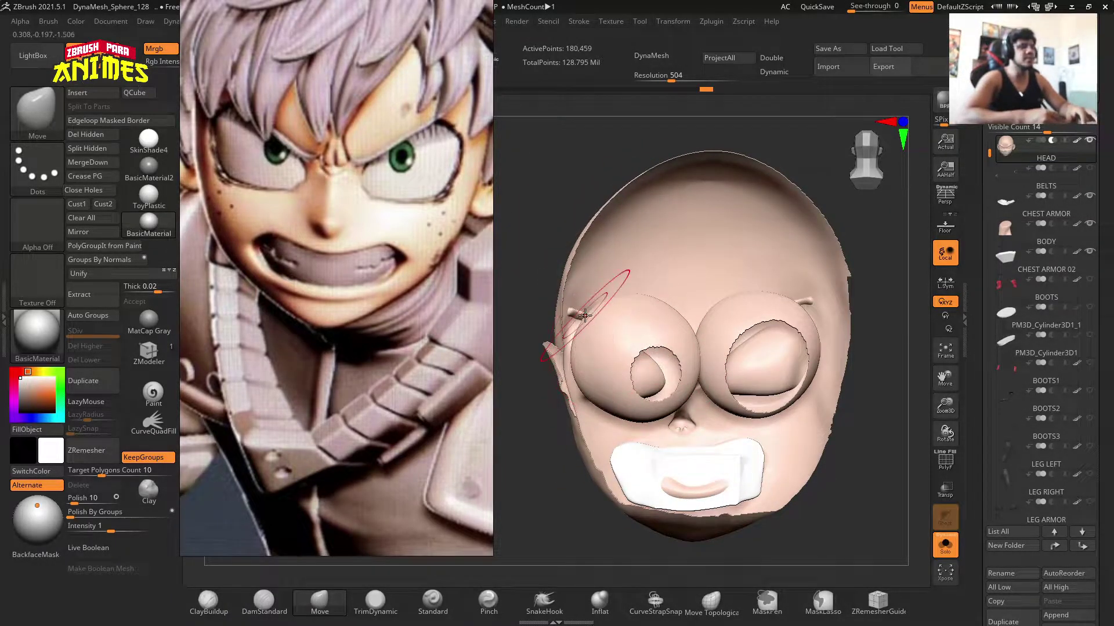
right_click_drag(685, 489, 675, 493)
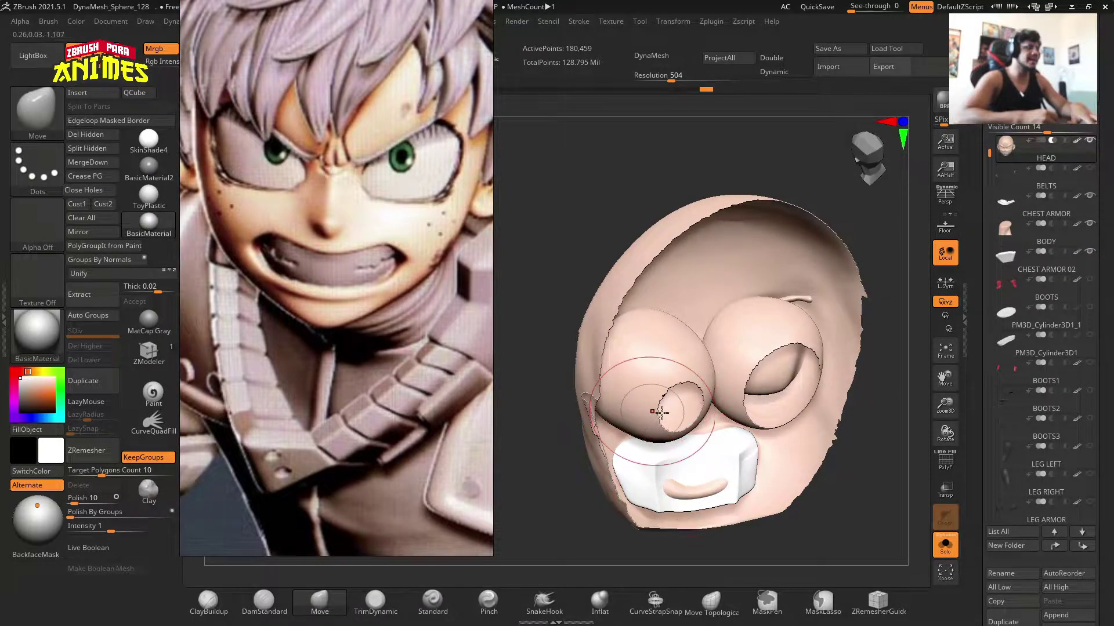
right_click_drag(675, 493, 831, 310)
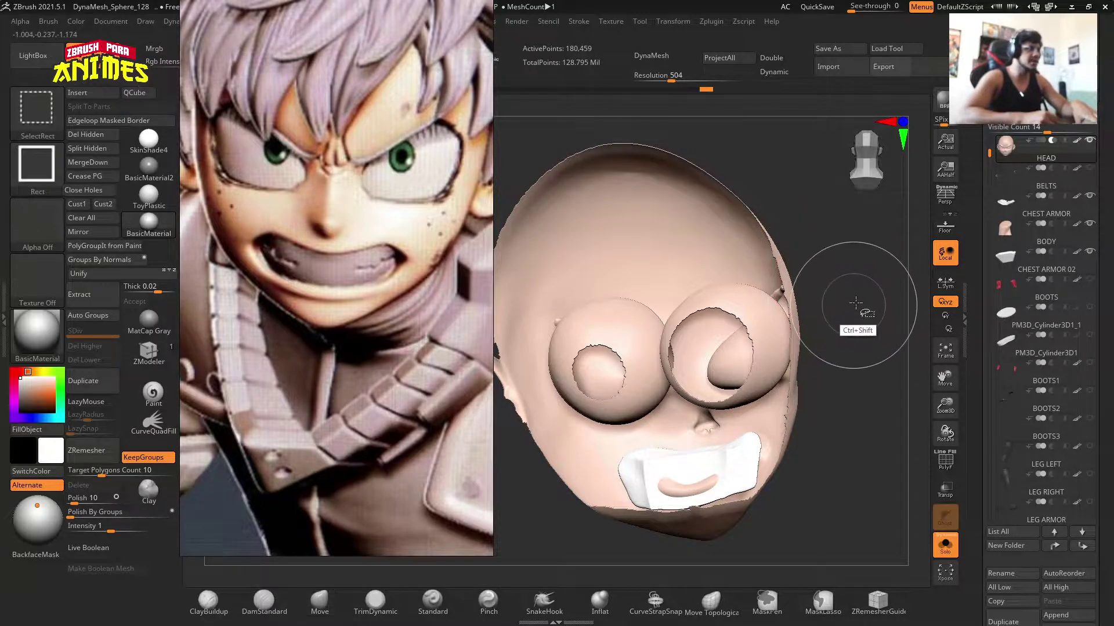
mouse_move(853, 322)
right_mouse_down()
mouse_move(795, 362)
mouse_move(691, 343)
right_mouse_up()
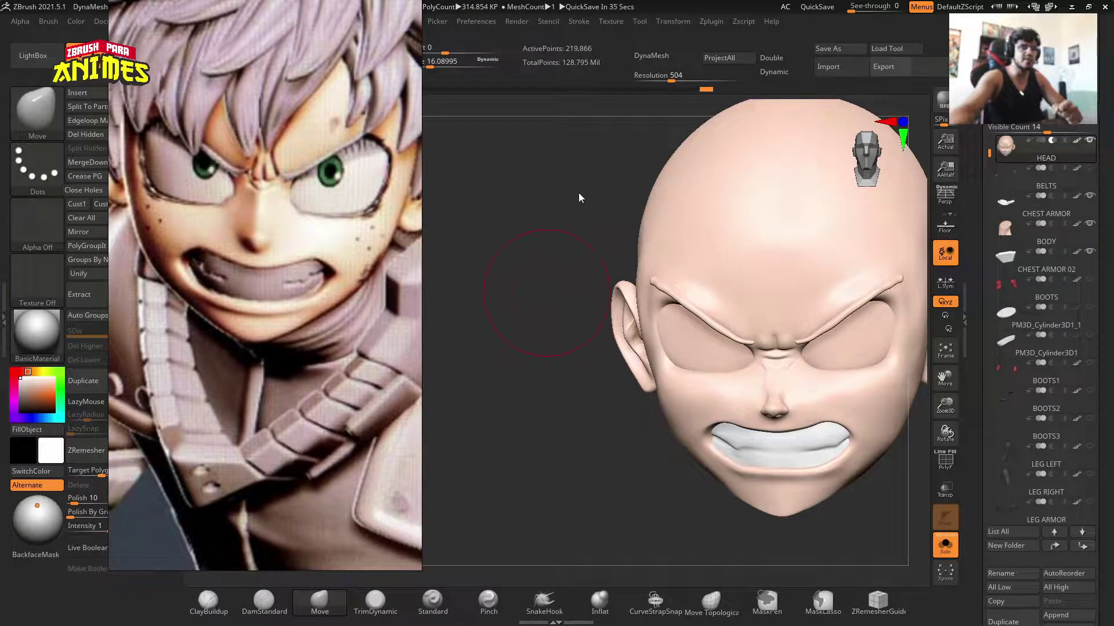
Put the Transpose gizmo on the head and open its Transform Type list.
key("f")
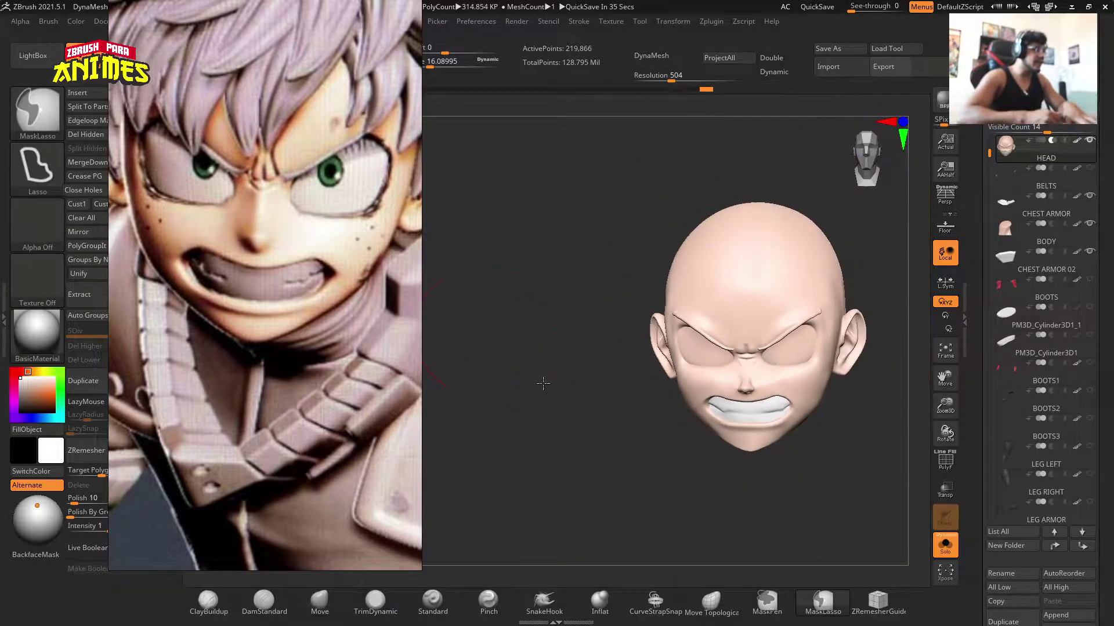
key("w")
left_click_drag(621, 406, 620, 341, "alt")
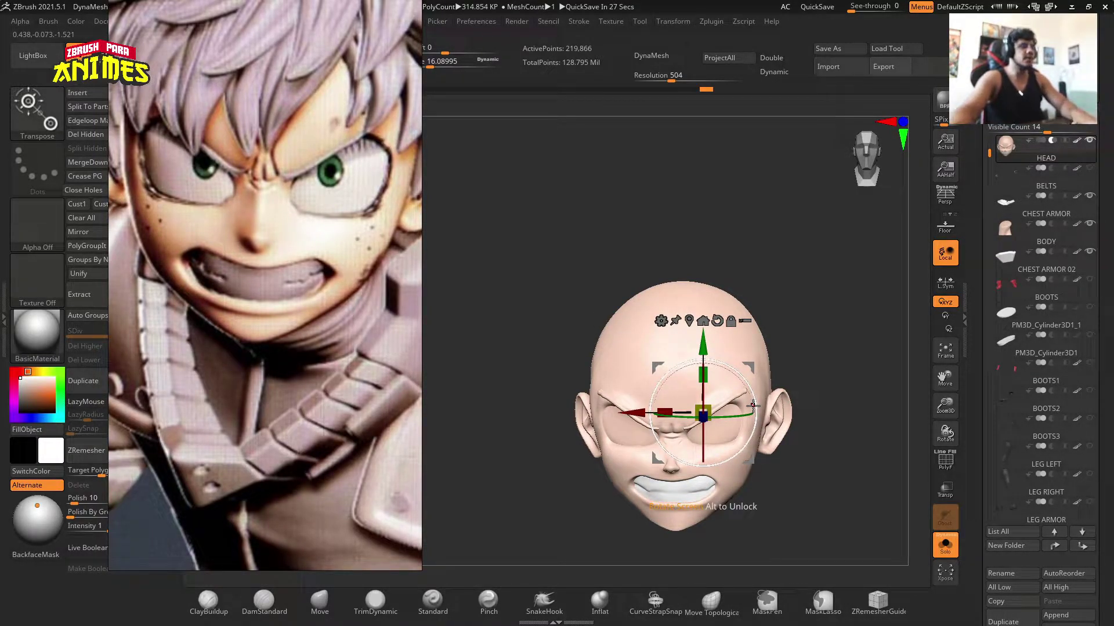
key("q")
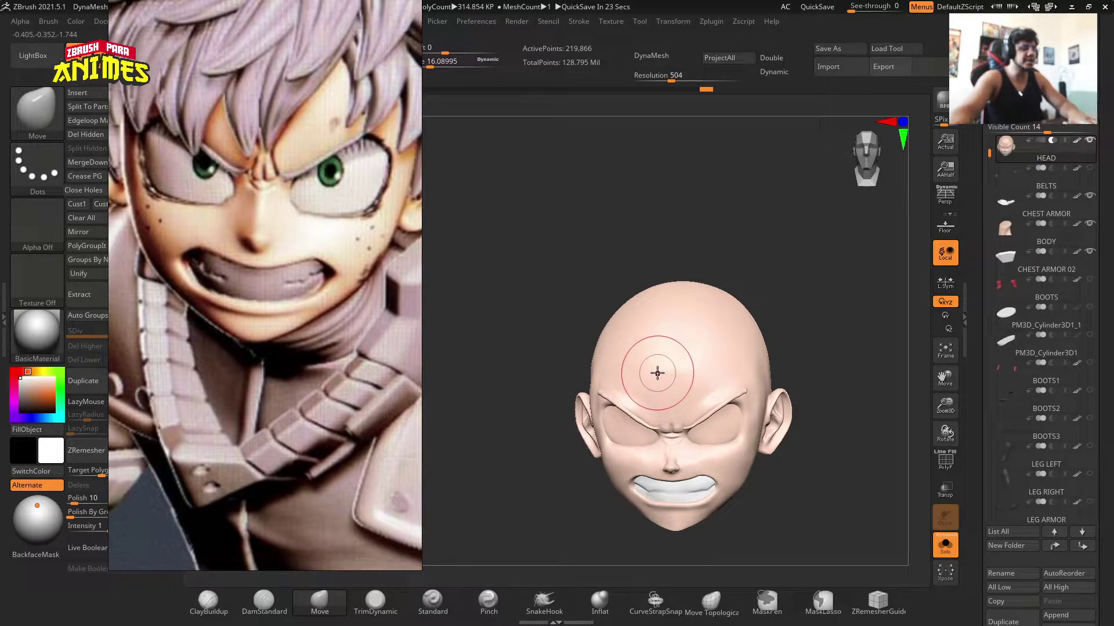
key("w")
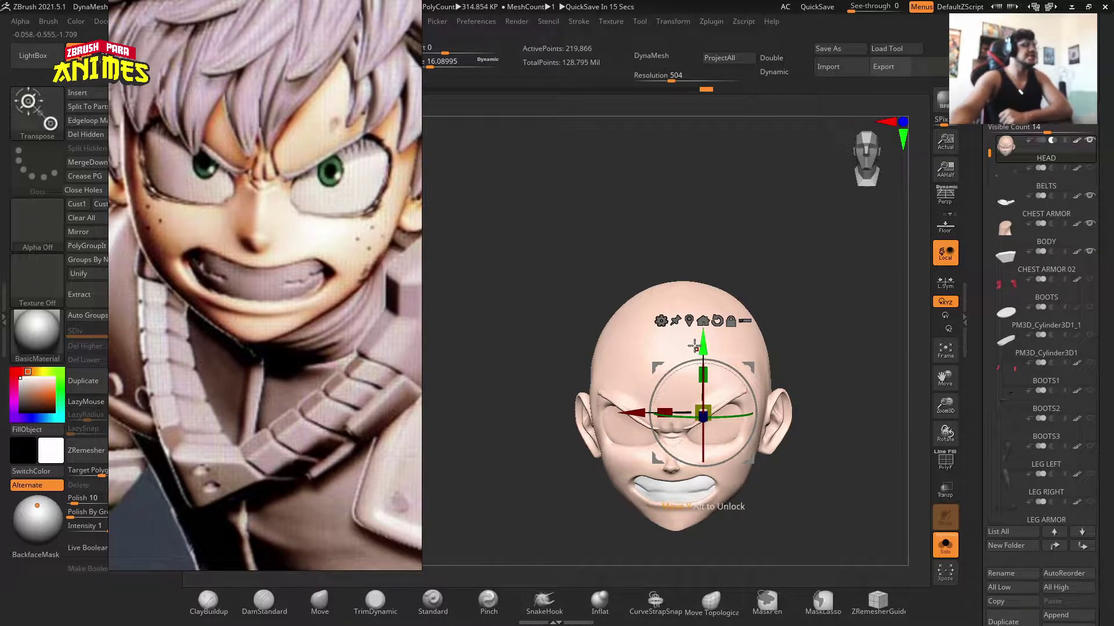
left_click(660, 323)
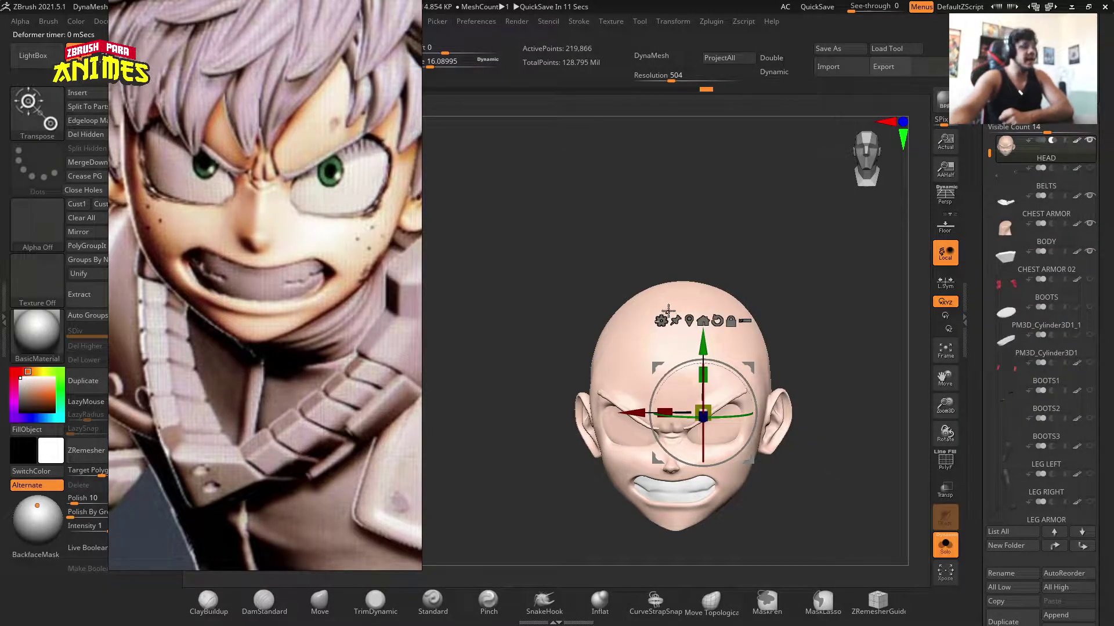
left_click(668, 312)
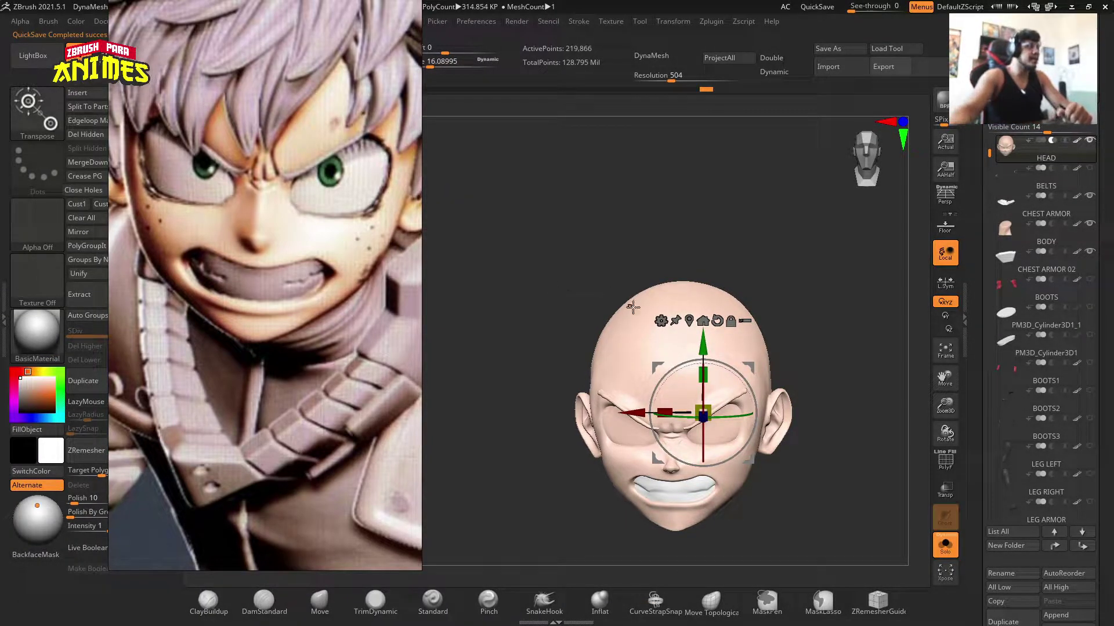
left_click(661, 321)
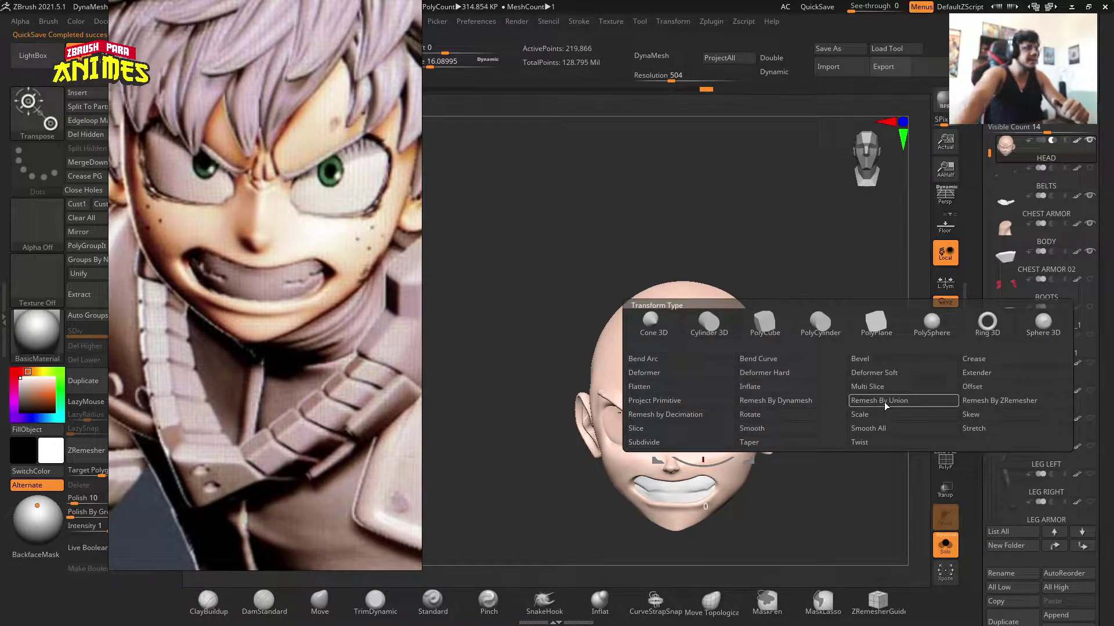
Fuse the head parts with Remesh By Union, then switch the gizmo back to Gizmo 3D.
left_click(884, 402)
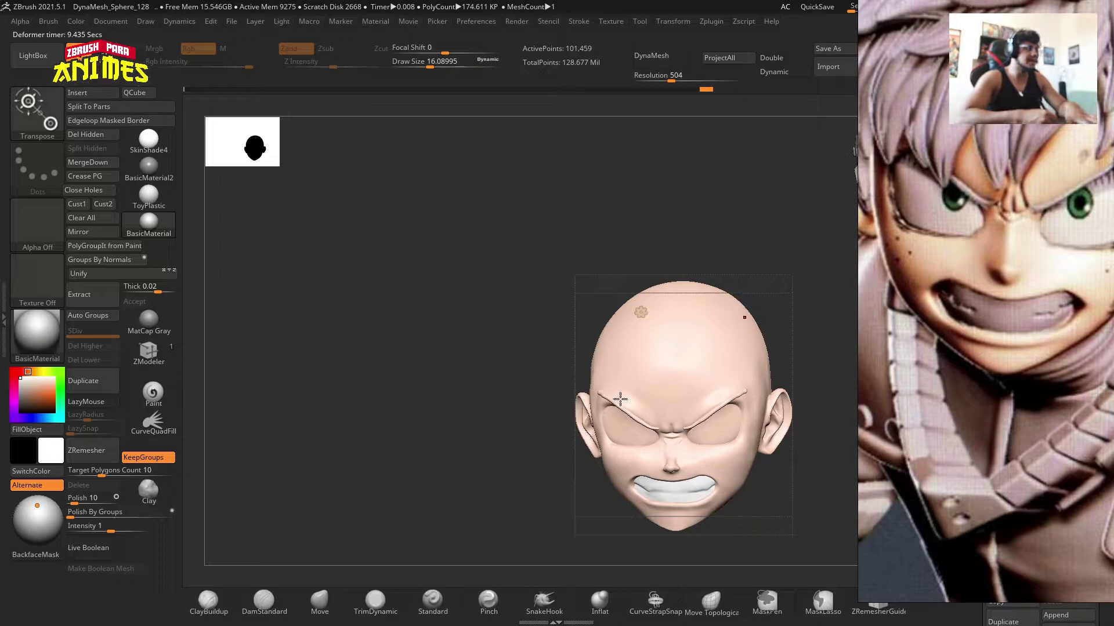
right_click_drag(630, 415, 409, 411)
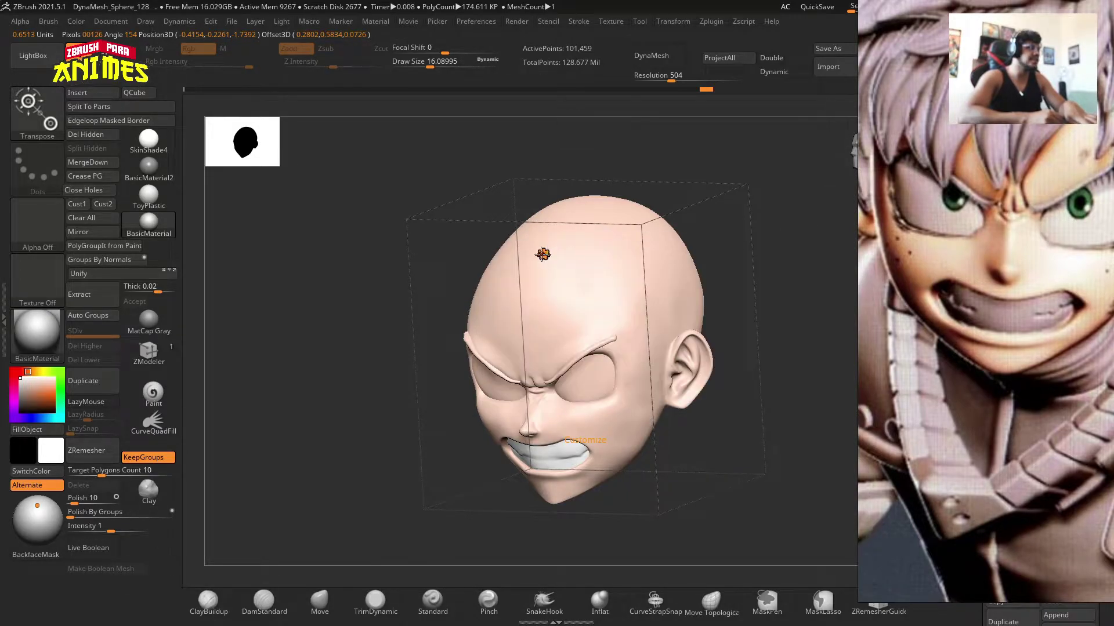
left_click(542, 254)
left_click(529, 253)
right_click_drag(406, 348, 452, 348)
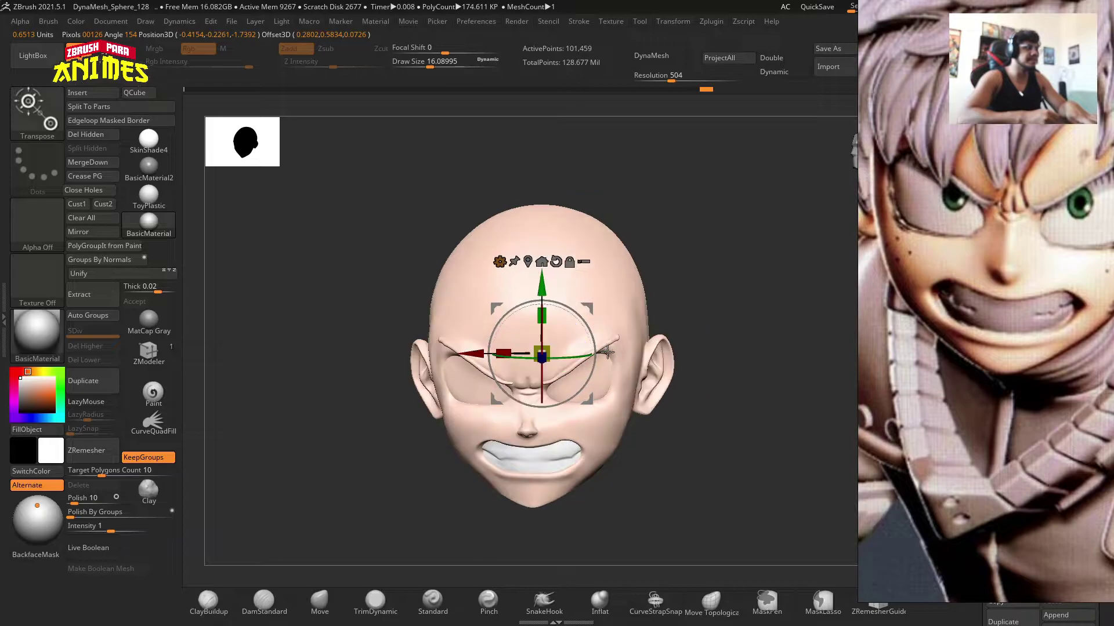
Isolate the green eye-socket polygroups, orbit to inspect them, then unhide the whole head.
key("q")
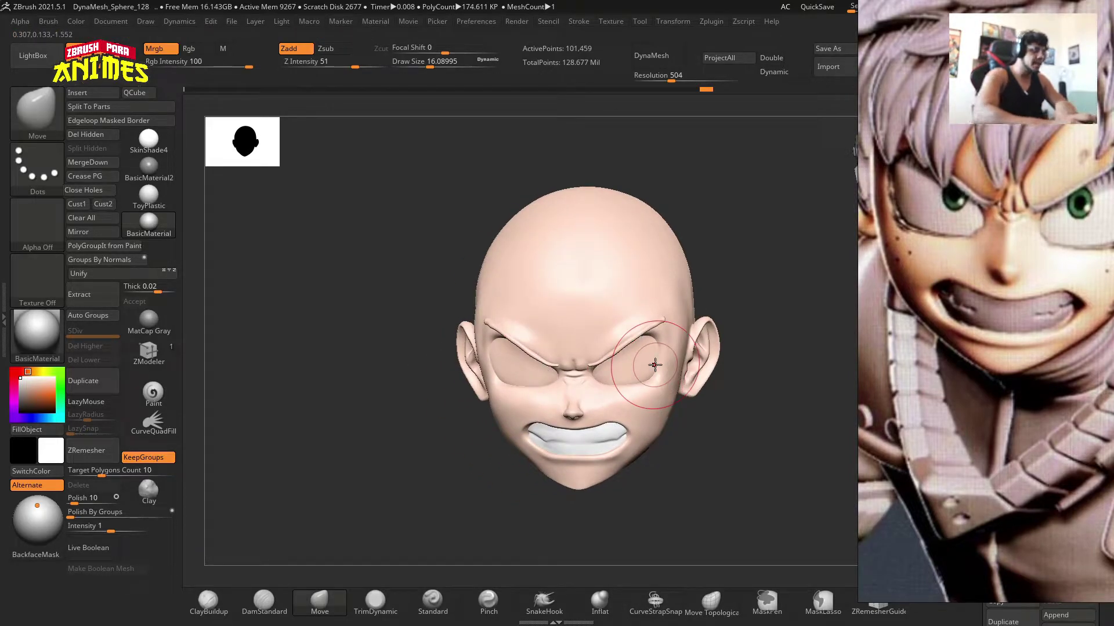
key("shift+f")
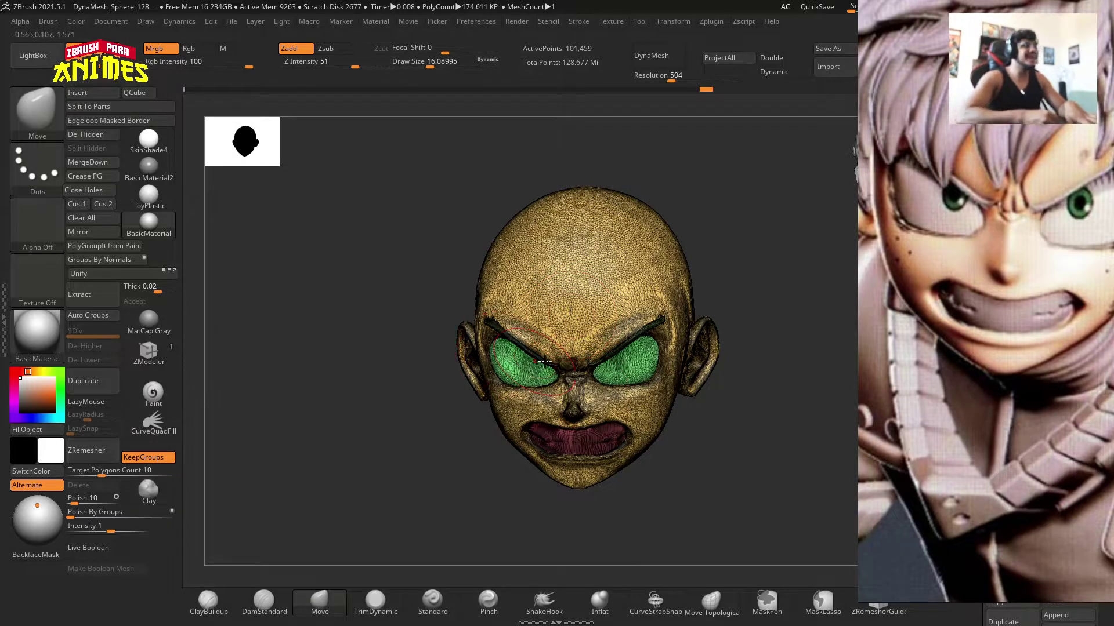
mouse_move(574, 319)
right_mouse_down("ctrl")
mouse_move(566, 467)
mouse_move(449, 383)
mouse_move(466, 323)
mouse_move(448, 403)
mouse_move(441, 377)
mouse_move(482, 355)
mouse_move(487, 423)
right_mouse_up("ctrl")
left_click(456, 359, "ctrl+shift")
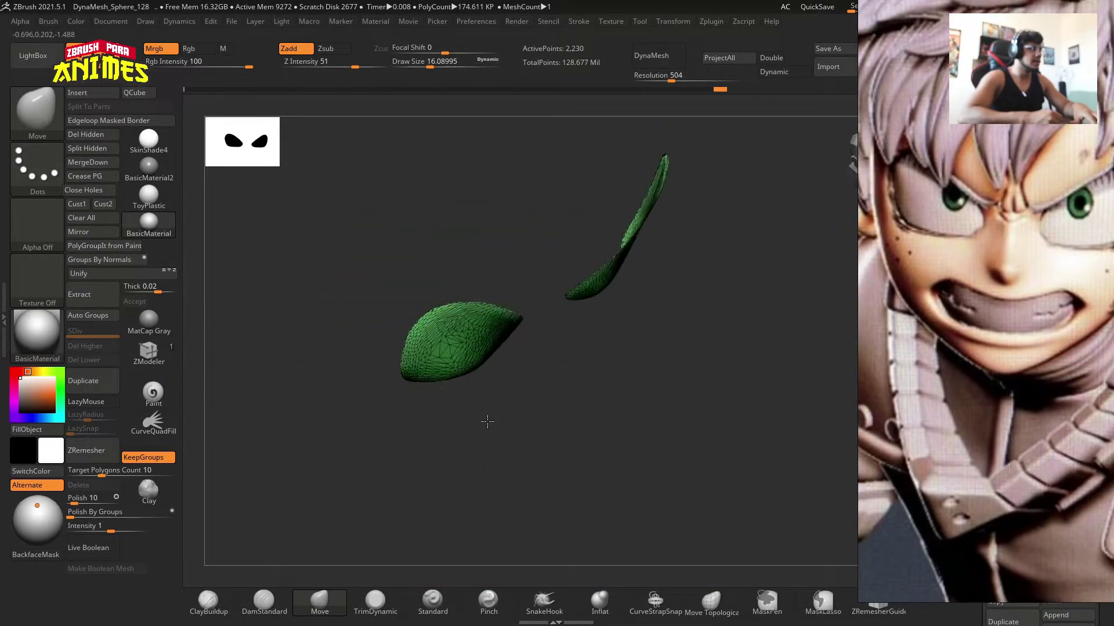
left_click_drag(488, 423, 455, 376, "ctrl")
mouse_move(455, 376)
right_mouse_down()
mouse_move(472, 303)
mouse_move(485, 304)
mouse_move(498, 269)
mouse_move(432, 352)
mouse_move(410, 352)
right_mouse_up()
mouse_move(450, 420)
right_mouse_down()
mouse_move(557, 368)
mouse_move(534, 397)
mouse_move(542, 430)
mouse_move(558, 371)
mouse_move(522, 383)
mouse_move(505, 371)
mouse_move(484, 387)
right_mouse_up()
key("ctrl")
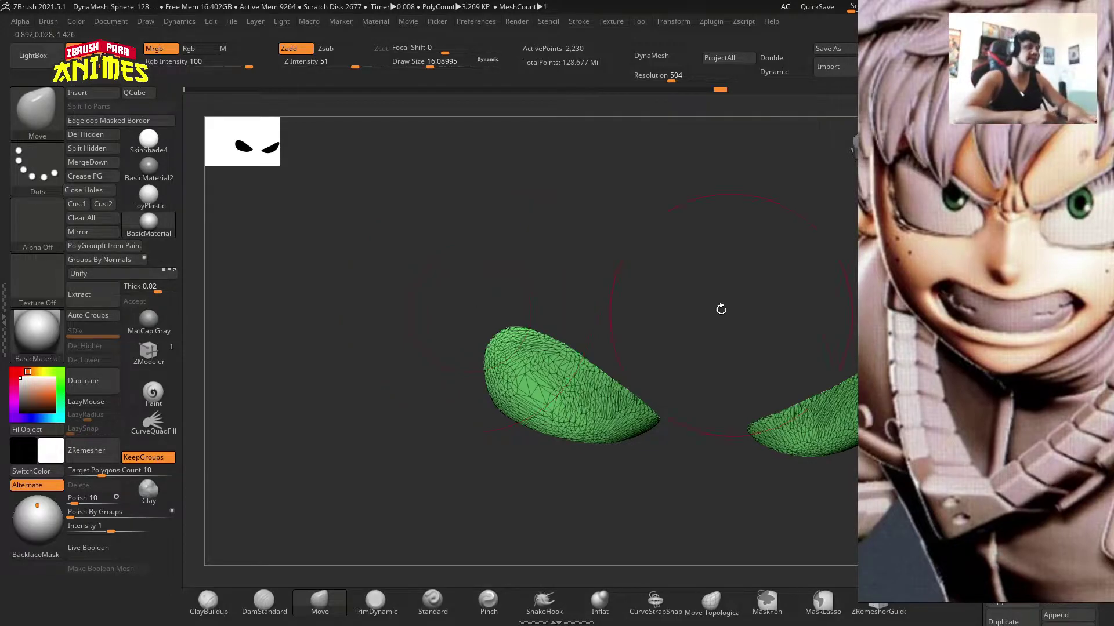
mouse_move(721, 309)
left_mouse_down()
mouse_move(686, 465)
mouse_move(637, 382)
left_mouse_up()
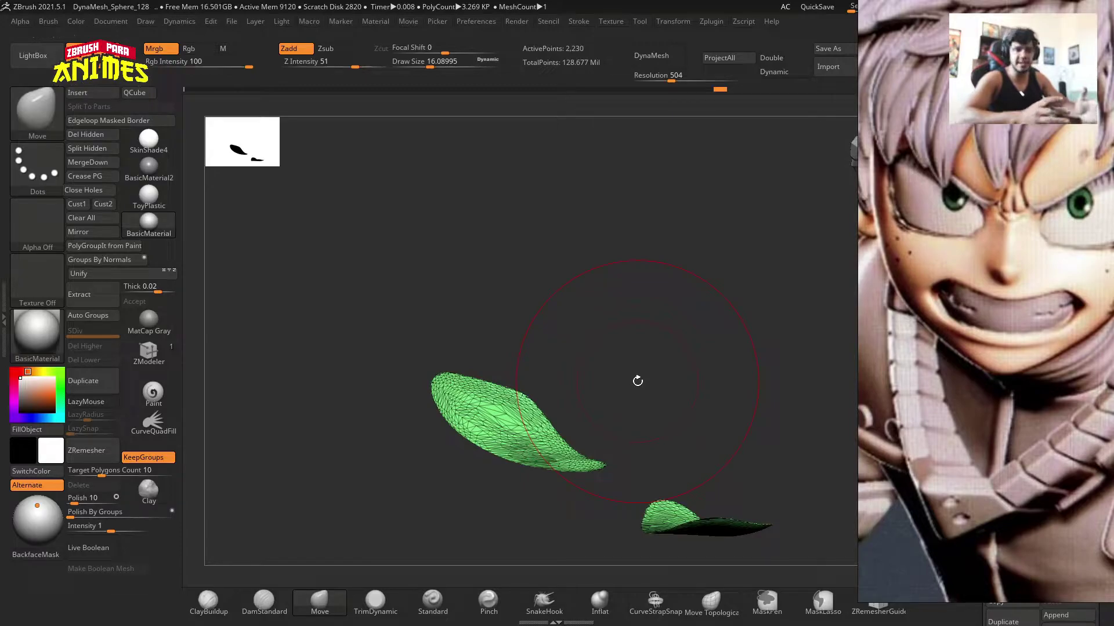
mouse_move(612, 375)
left_mouse_down()
mouse_move(598, 375)
mouse_move(677, 264)
mouse_move(624, 311)
left_mouse_up()
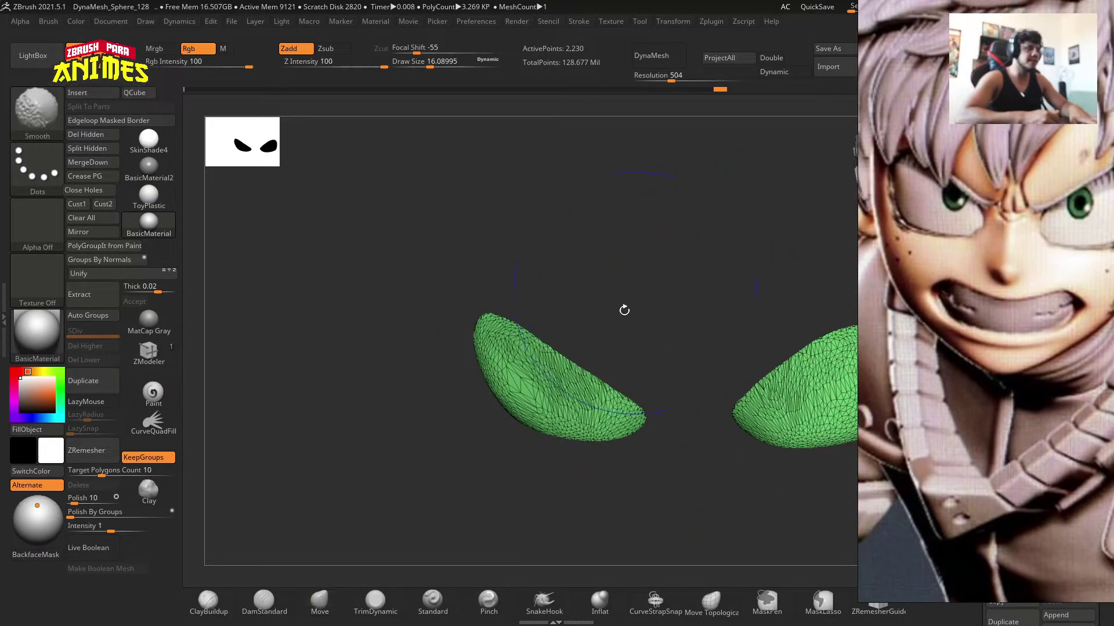
left_click(616, 462, "ctrl+shift")
Isolate the red mouth polygroup to inspect it, then unhide the full head in front view.
key("f")
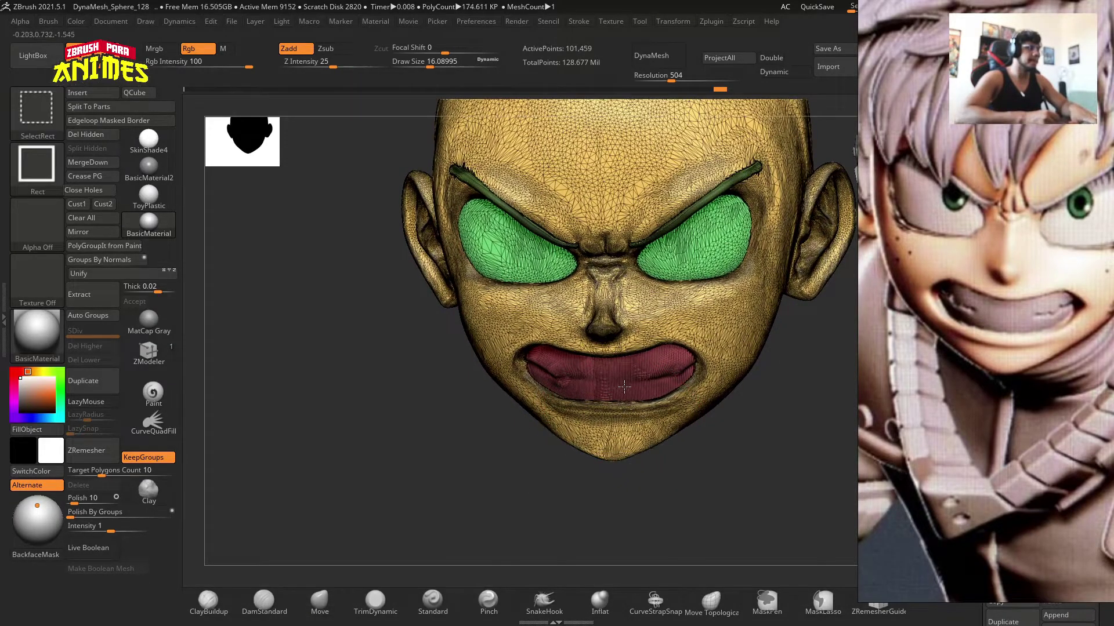
left_click(624, 386, "ctrl+shift")
left_click(320, 600)
mouse_move(580, 348)
left_mouse_down()
mouse_move(670, 422)
mouse_move(772, 418)
left_mouse_up()
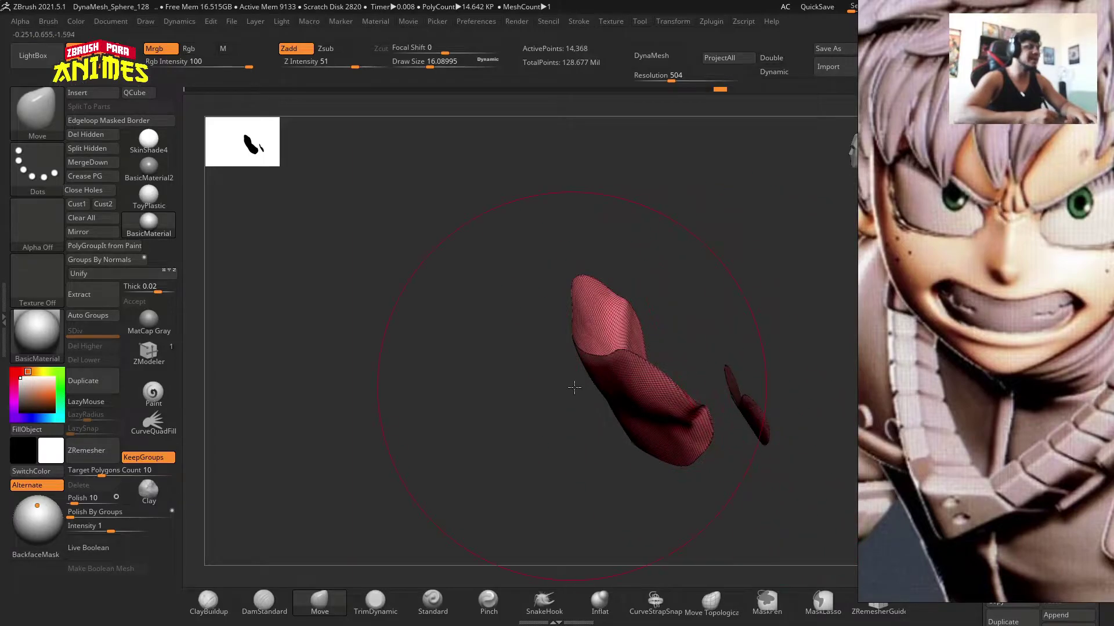
left_click_drag(574, 388, 626, 427)
left_click(479, 360, "ctrl+shift")
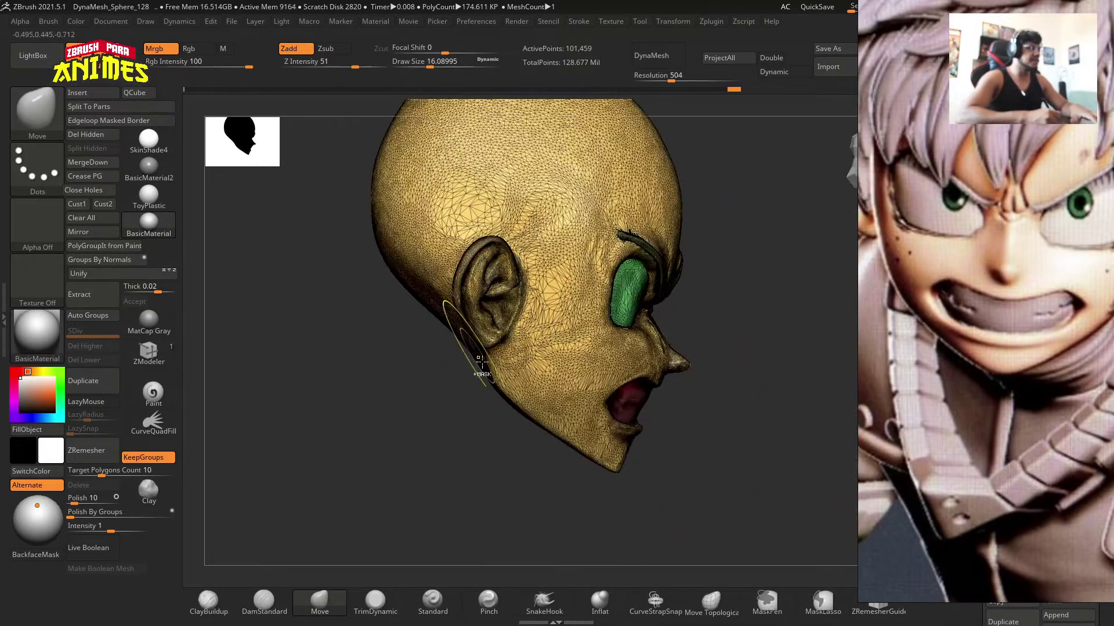
mouse_move(459, 371)
left_mouse_down()
mouse_move(475, 298)
mouse_move(464, 261)
mouse_move(472, 211)
mouse_move(583, 610)
mouse_move(624, 610)
left_mouse_up()
left_click(481, 429, "ctrl+shift")
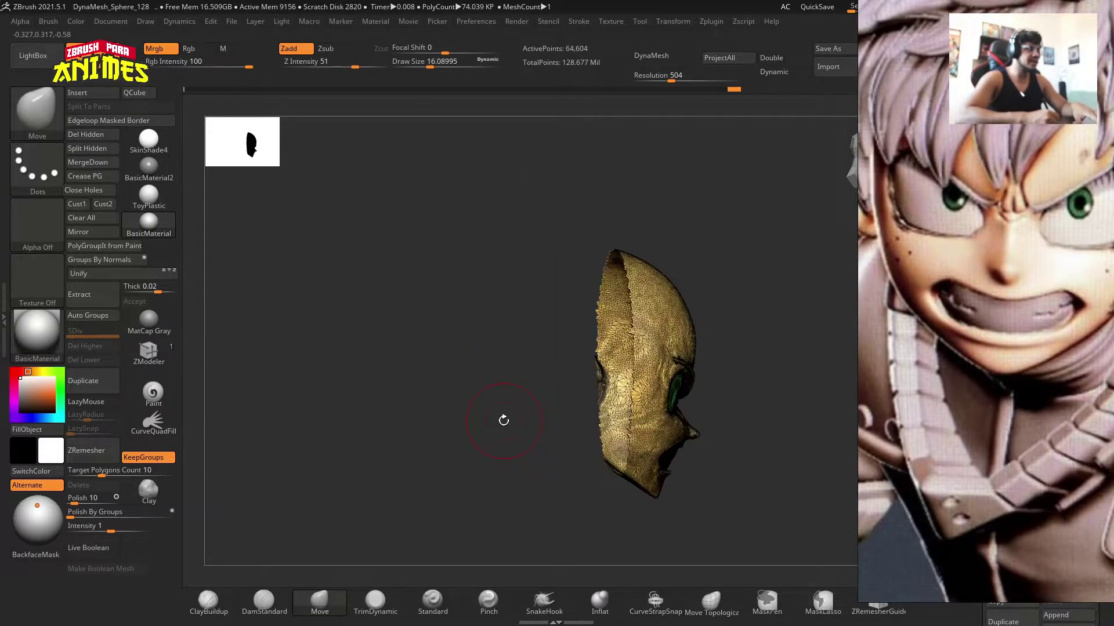
left_click_drag(502, 420, 571, 444, "shift")
key("f")
Inspect eyes, brows and ears with polygroup colours off, then turn them back on.
key("shift+f")
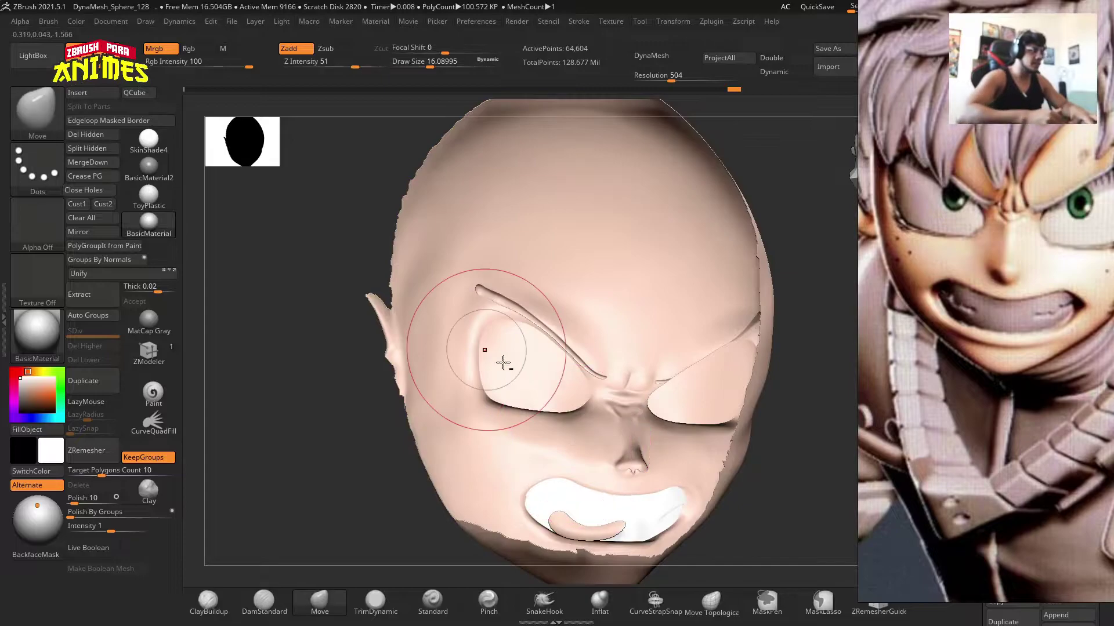
mouse_move(504, 363)
right_mouse_down()
mouse_move(547, 410)
mouse_move(606, 349)
mouse_move(568, 324)
mouse_move(492, 370)
mouse_move(578, 430)
mouse_move(574, 397)
right_mouse_up()
mouse_move(587, 342)
right_mouse_down("ctrl")
mouse_move(423, 249)
mouse_move(532, 274)
mouse_move(497, 313)
mouse_move(573, 416)
mouse_move(450, 321)
mouse_move(509, 368)
mouse_move(380, 438)
mouse_move(497, 398)
mouse_move(497, 480)
mouse_move(452, 377)
mouse_move(398, 331)
mouse_move(439, 320)
mouse_move(478, 346)
right_mouse_up("ctrl")
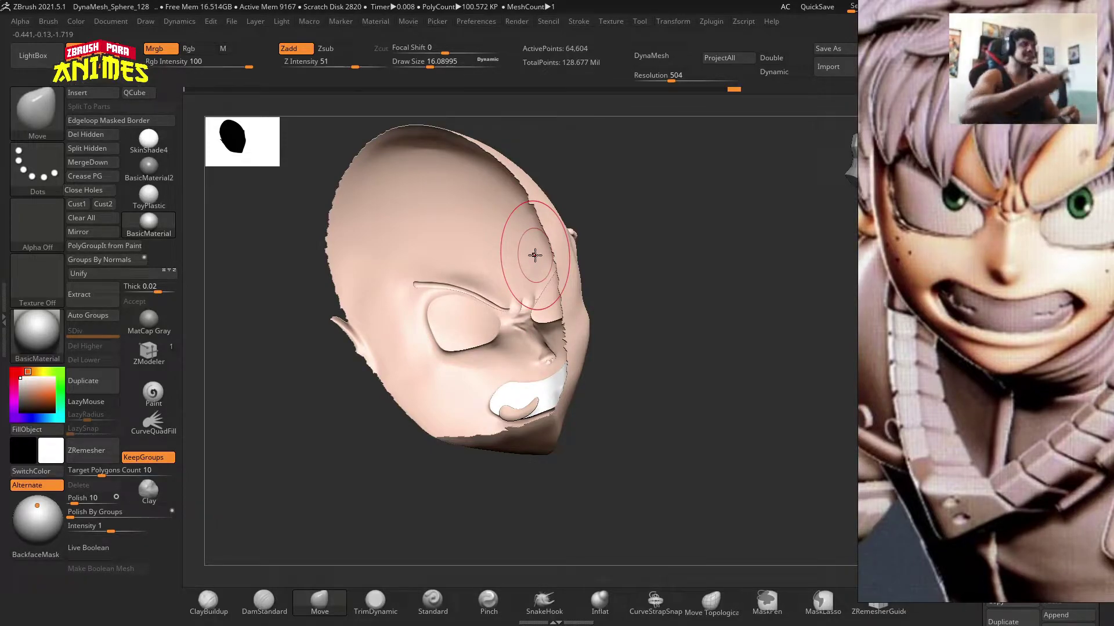
right_click_drag(496, 343, 471, 314)
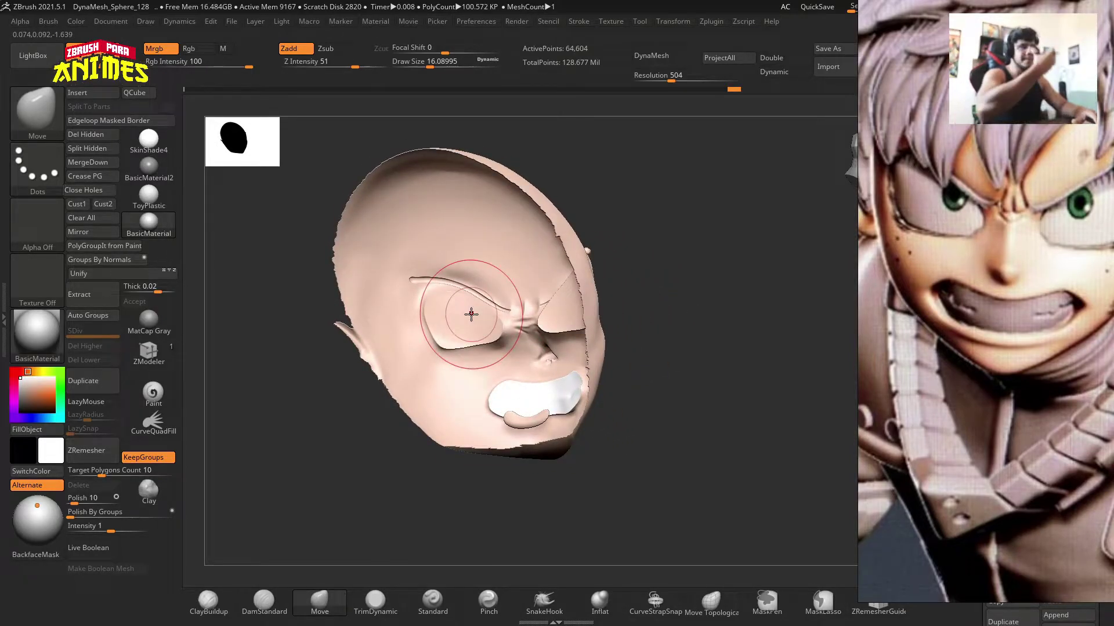
mouse_move(473, 316)
right_mouse_down()
mouse_move(708, 361)
mouse_move(525, 388)
mouse_move(555, 416)
mouse_move(381, 319)
mouse_move(549, 537)
mouse_move(510, 418)
mouse_move(410, 390)
mouse_move(539, 369)
mouse_move(523, 395)
mouse_move(509, 395)
right_mouse_up()
key("shift+f")
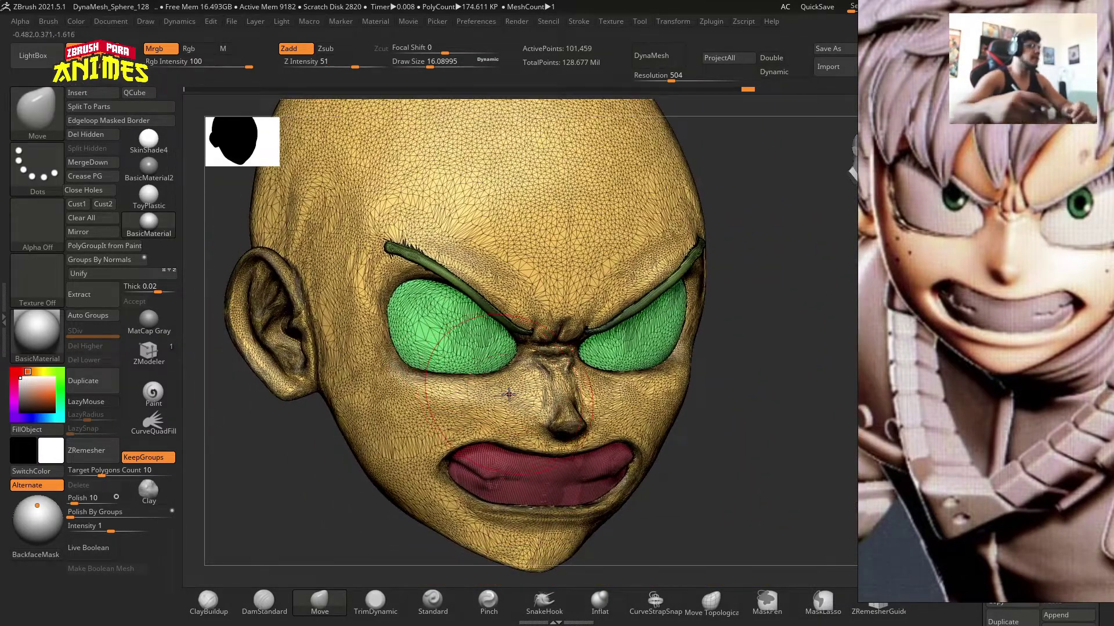
Apply Auto Groups to the head, orbit to a side profile, and hide the jaw fragment.
left_click(86, 320)
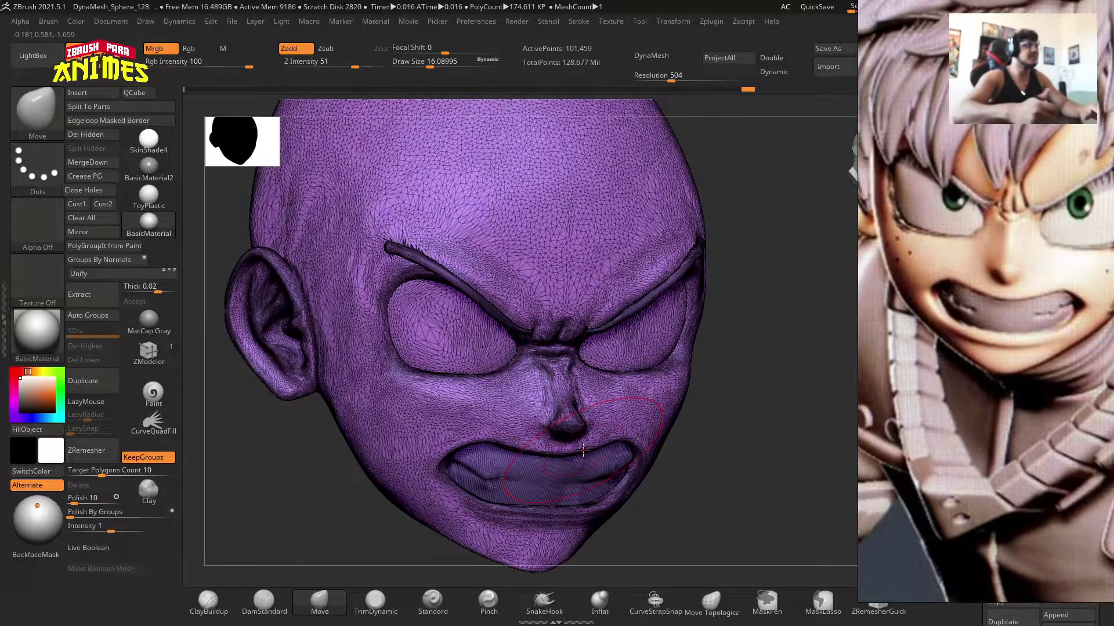
scroll(545, 399, "down", 2)
mouse_move(545, 399)
right_mouse_down()
mouse_move(509, 367)
mouse_move(496, 391)
right_mouse_up()
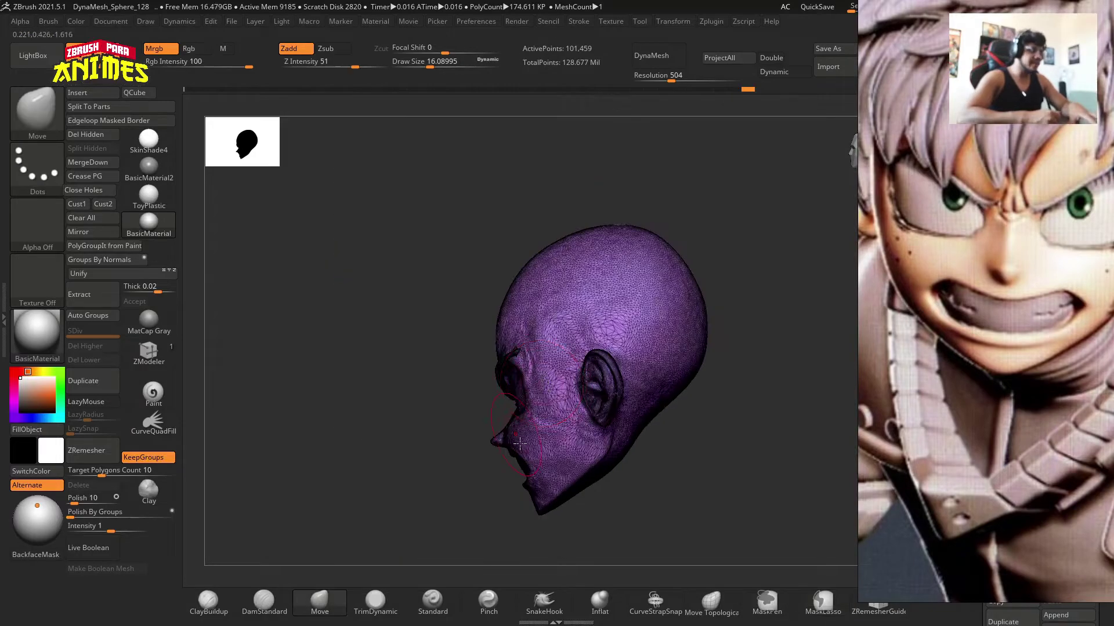
scroll(496, 392, "up", 1)
scroll(493, 377, "up", 2)
scroll(491, 358, "up", 4)
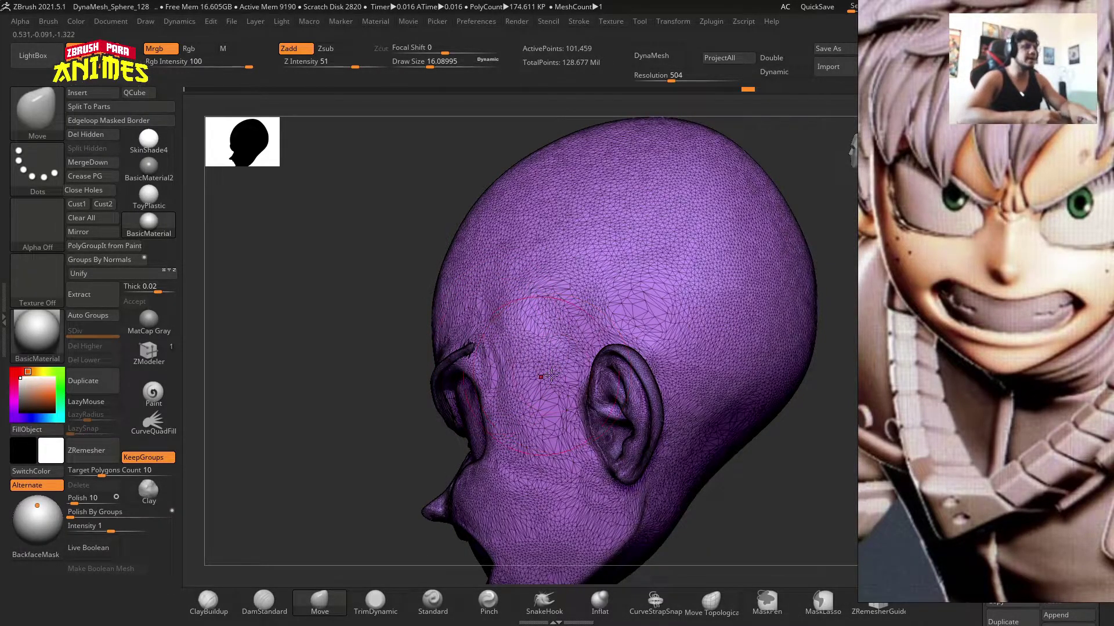
right_click_drag(551, 376, 582, 352)
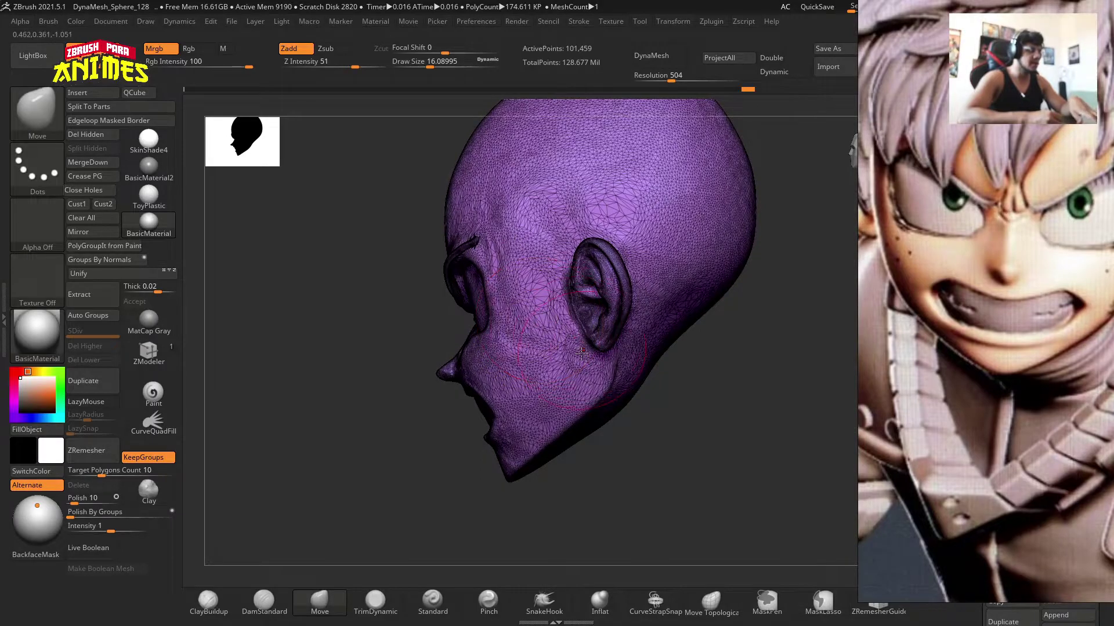
left_click(567, 368, "ctrl+shift")
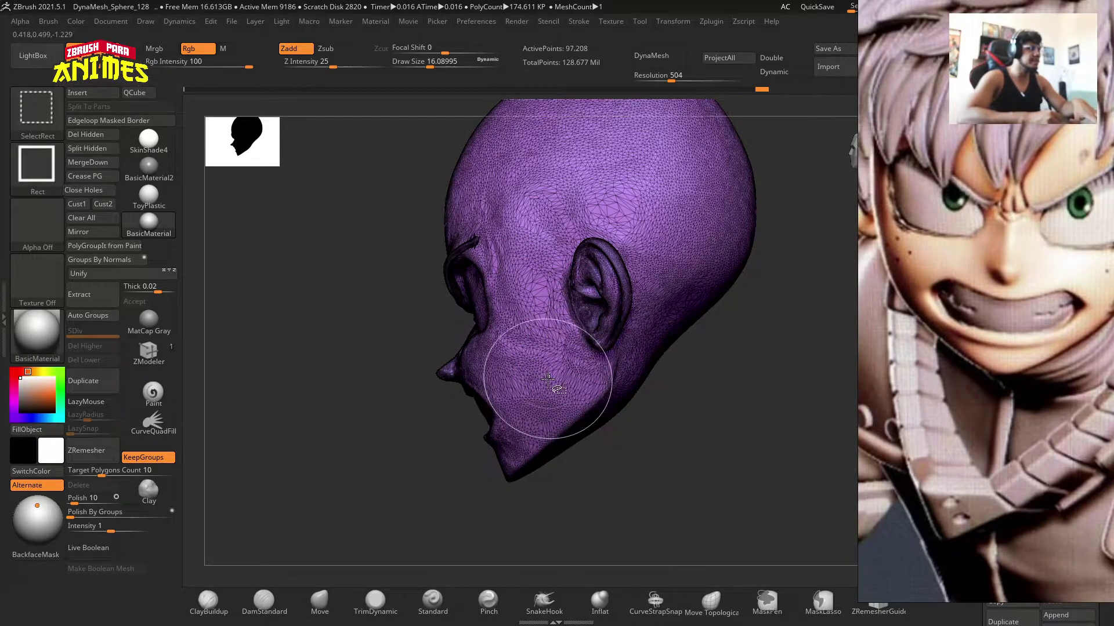
Isolate the dark curved jaw fragment to inspect it, then invert visibility so only it is hidden.
left_click_drag(548, 379, 406, 487, "ctrl+shift")
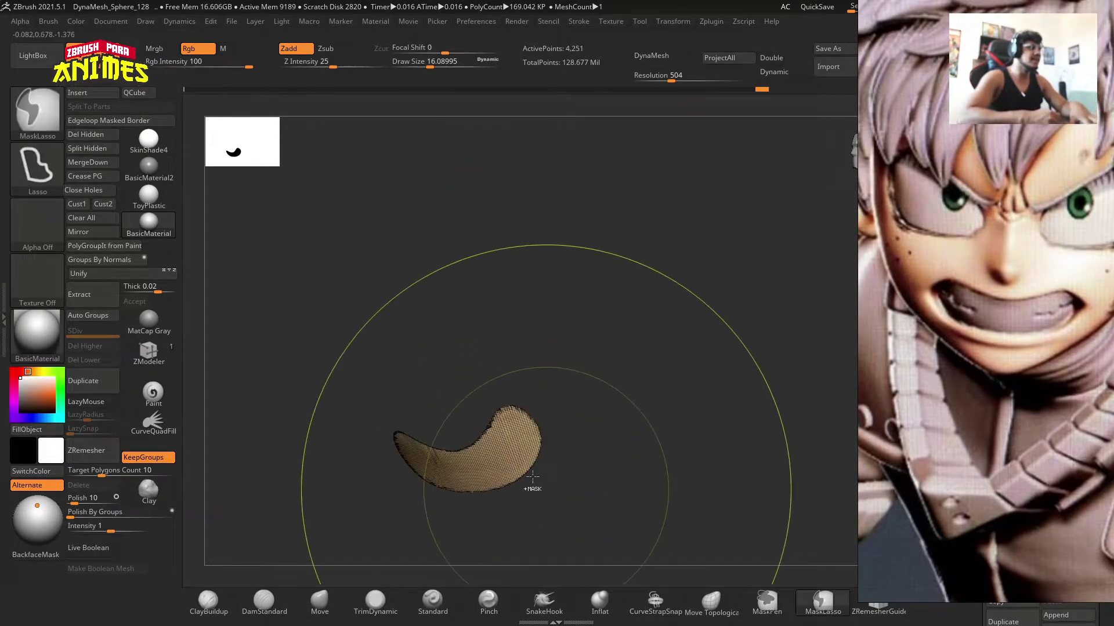
key("f")
mouse_move(572, 365)
right_mouse_down()
mouse_move(602, 351)
mouse_move(574, 381)
right_mouse_up()
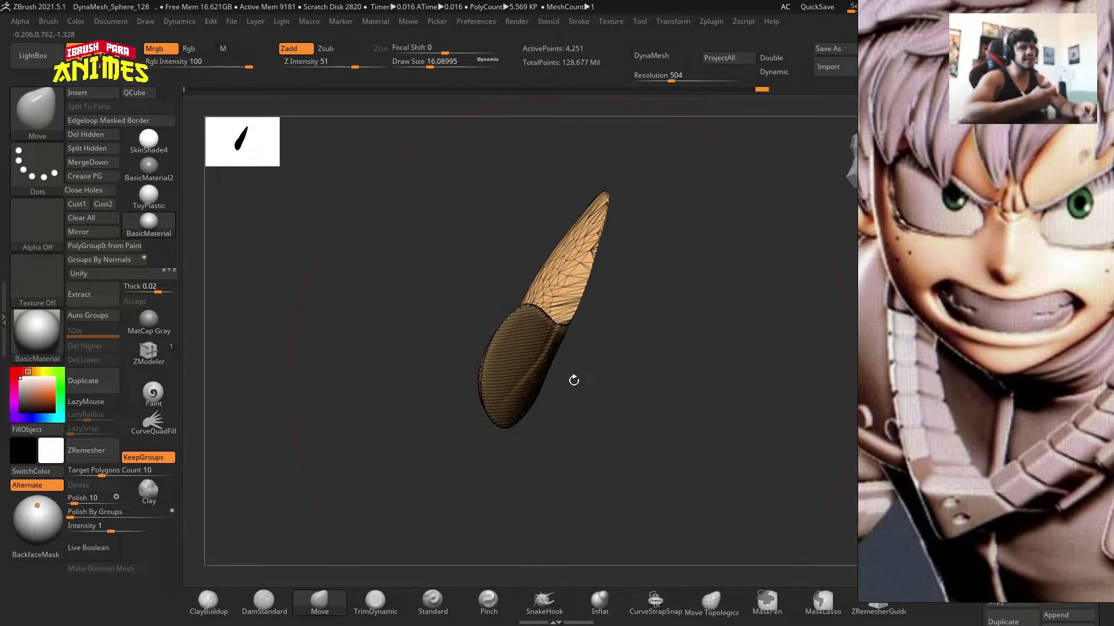
left_click_drag(574, 381, 521, 414, "ctrl+shift")
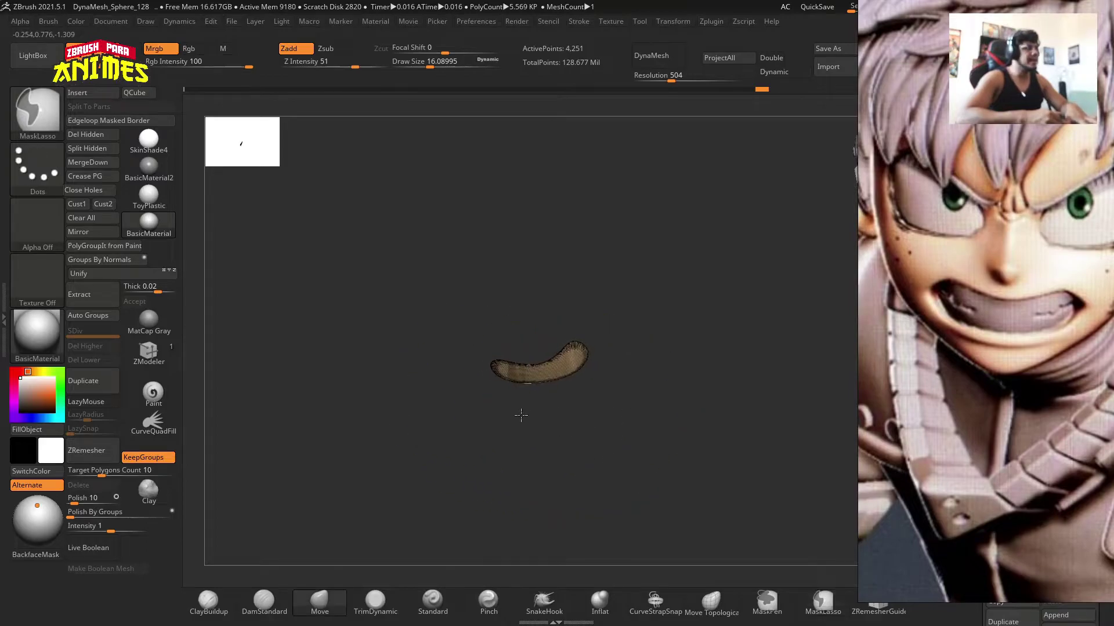
right_click_drag(520, 415, 577, 426)
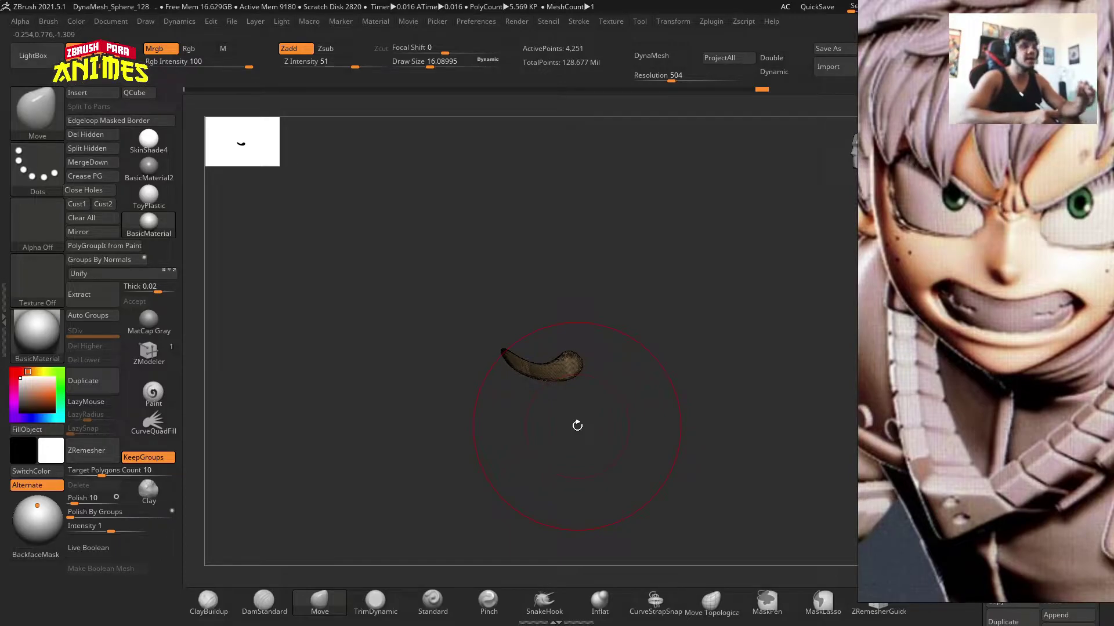
mouse_move(544, 355)
right_mouse_down()
mouse_move(522, 444)
mouse_move(507, 419)
right_mouse_up()
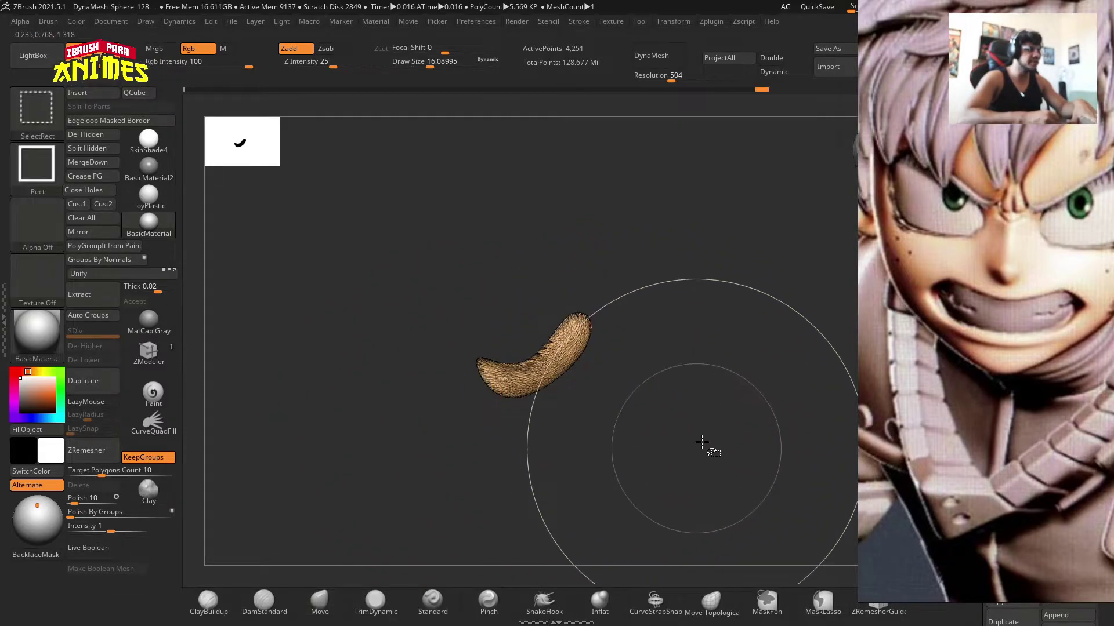
left_click_drag(707, 443, 769, 318, "ctrl+shift")
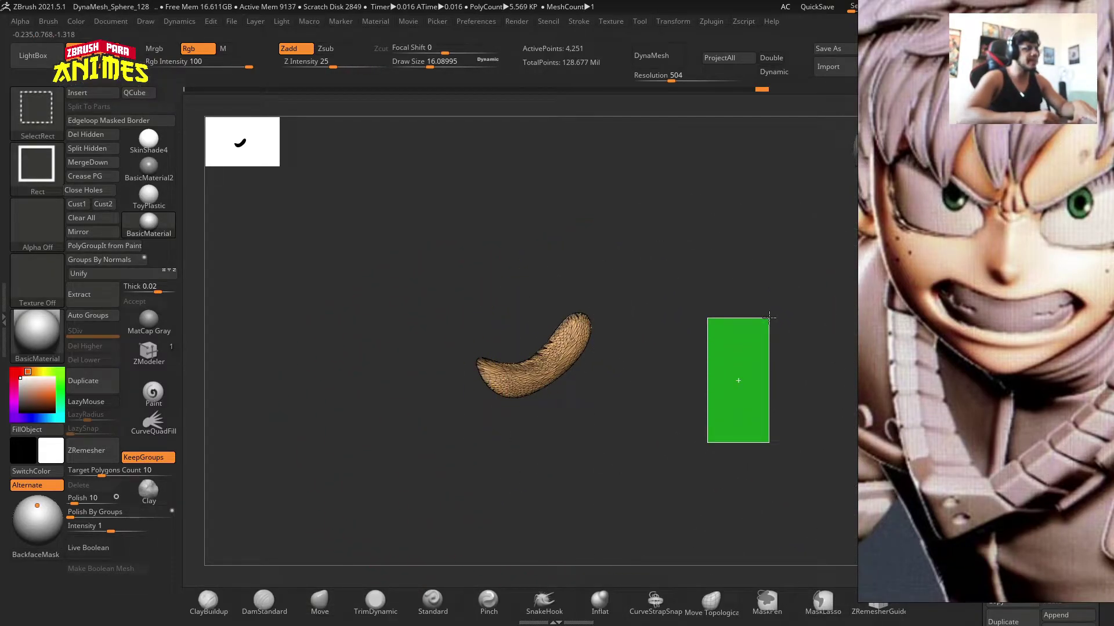
left_click_drag(689, 437, 730, 348, "ctrl+shift")
left_click_drag(801, 510, 238, 194)
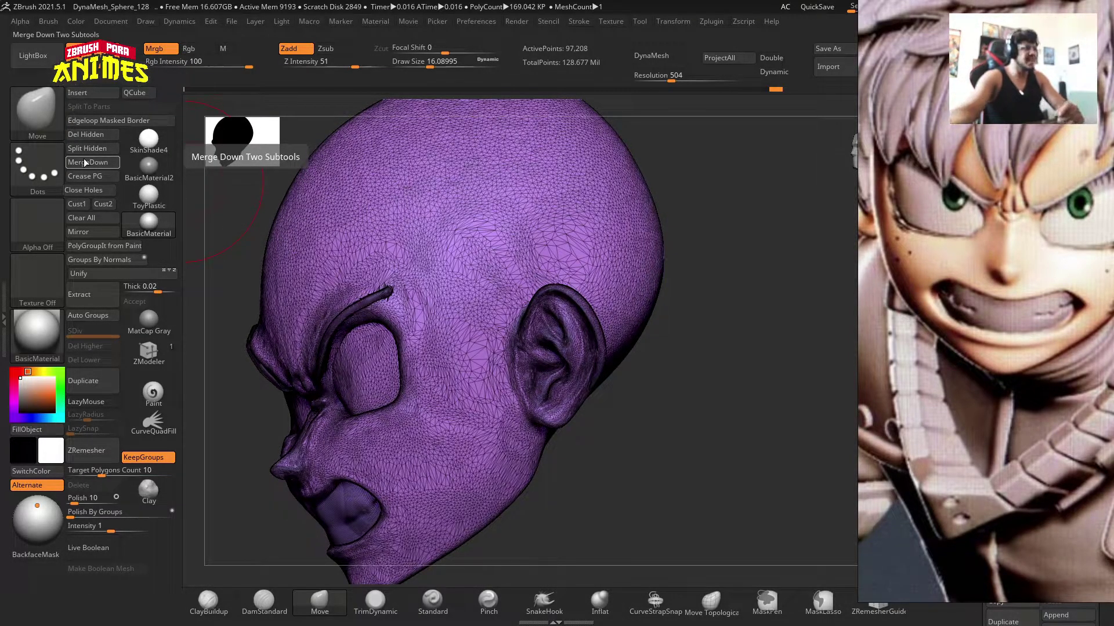
Delete the hidden jaw fragment with Del Hidden, then select the face area to inspect it.
left_click(82, 134)
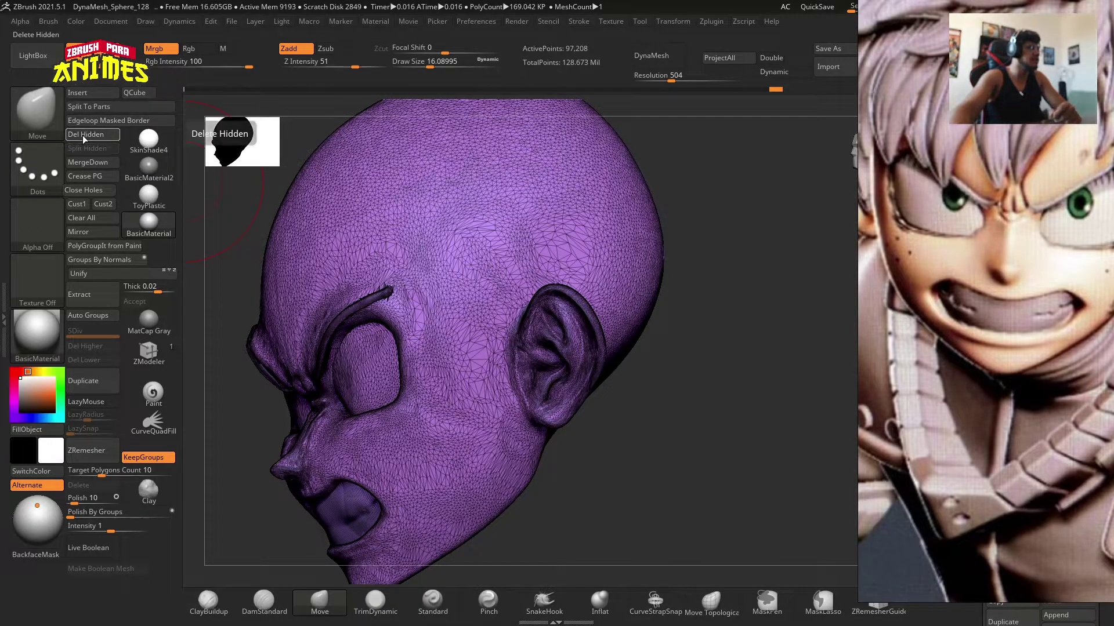
mouse_move(754, 348)
left_mouse_down()
mouse_move(696, 325)
mouse_move(479, 380)
left_mouse_up()
mouse_move(345, 232)
left_mouse_down("ctrl+shift")
mouse_move(520, 560)
mouse_move(557, 406)
mouse_move(595, 388)
left_mouse_up("ctrl+shift")
key("shift+f")
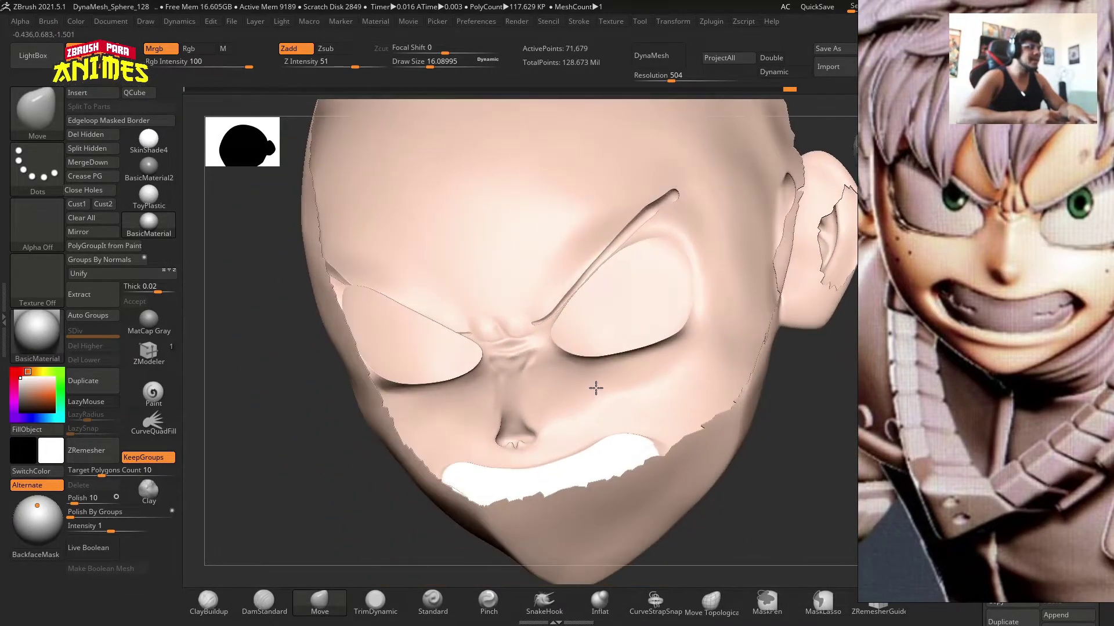